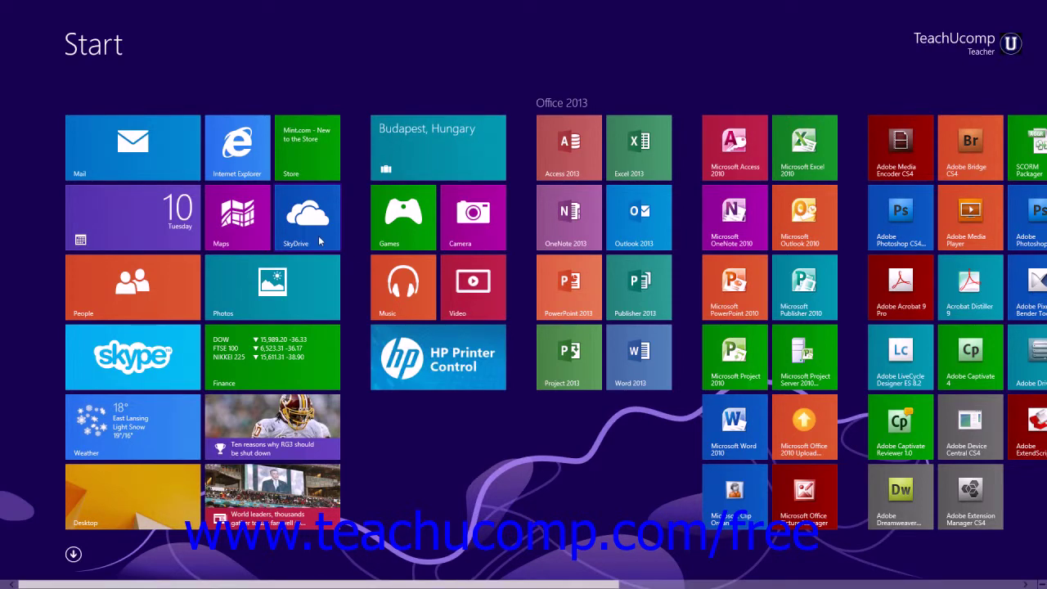
Launch the SkyDrive app from its tile on the Windows 8.1 Start screen
left_click(320, 240)
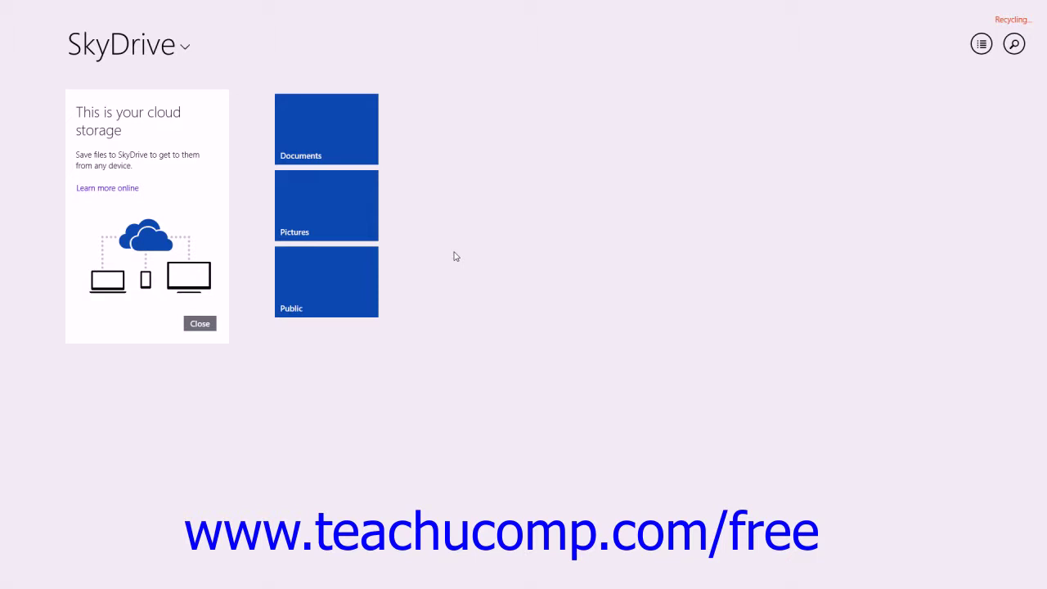
Open Documents, return to the top level, then reopen Documents to show Annual Sales, Personal and Work Sample
left_click(415, 141)
left_click(414, 225)
left_click(410, 305)
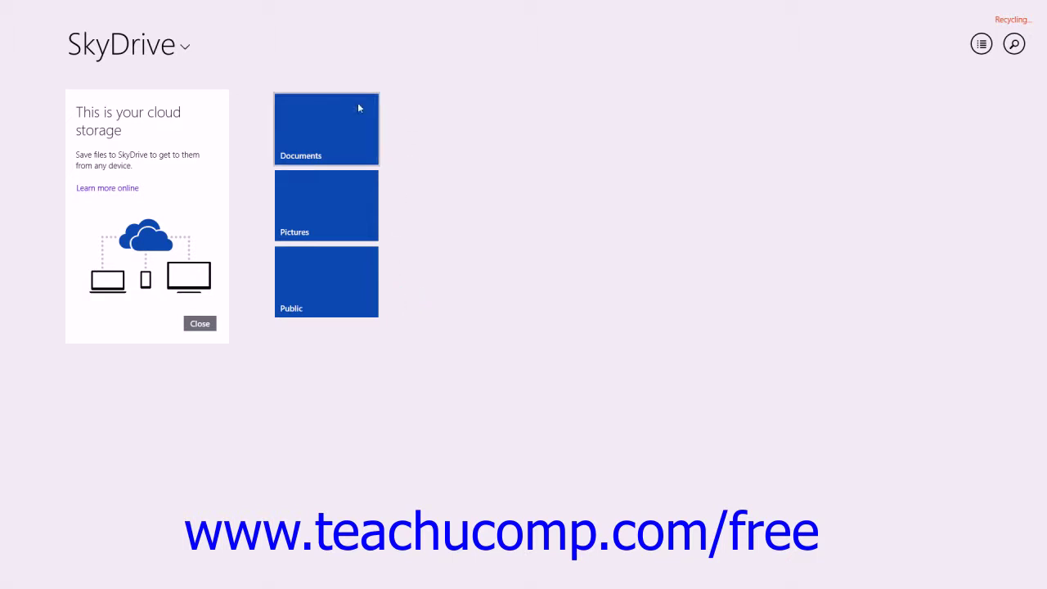
left_click(336, 118)
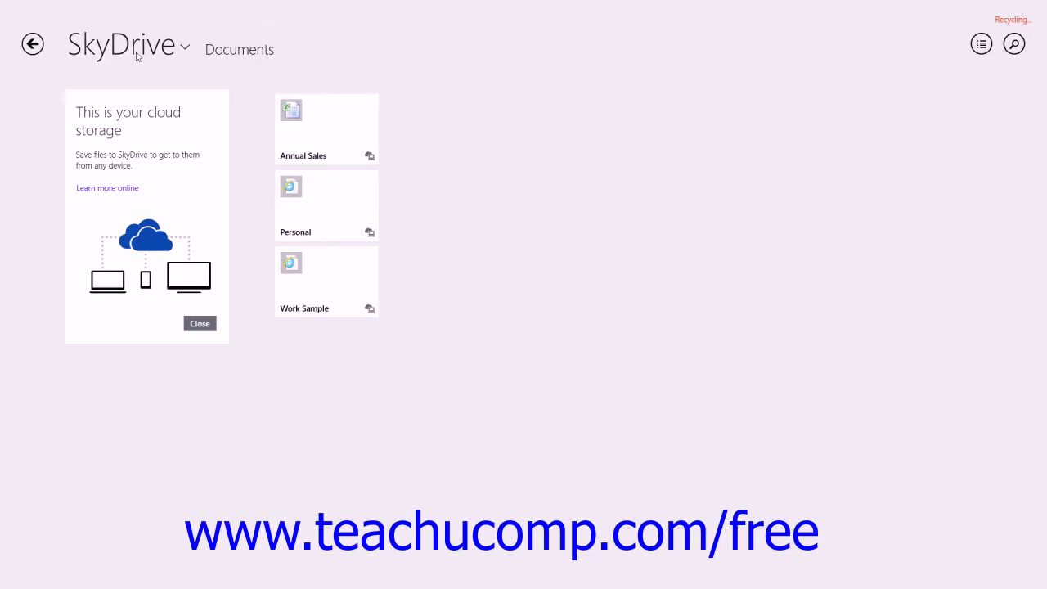
left_click(33, 43)
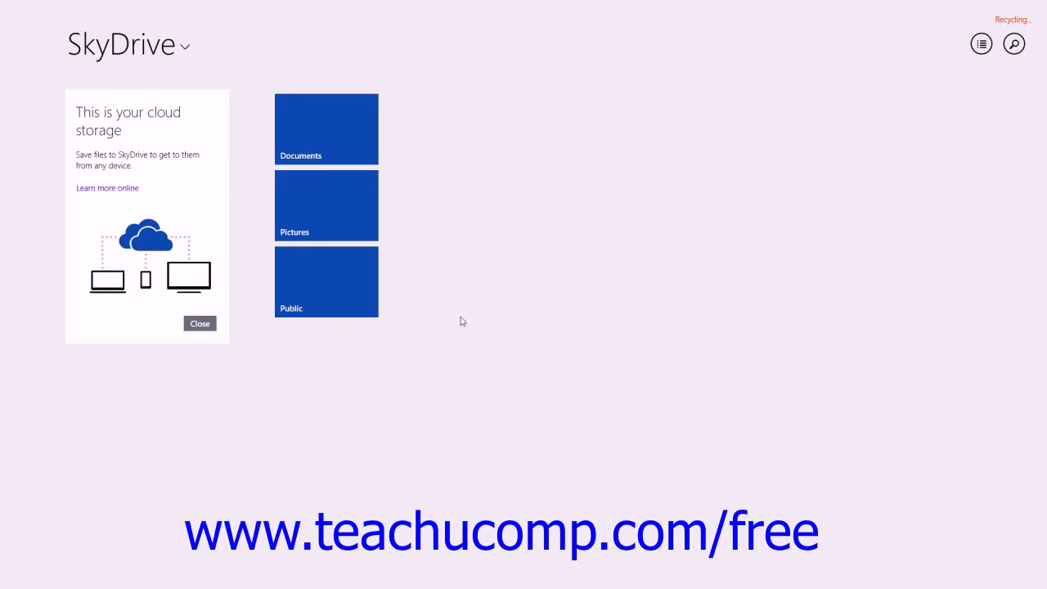
left_click(393, 288)
left_click(305, 129)
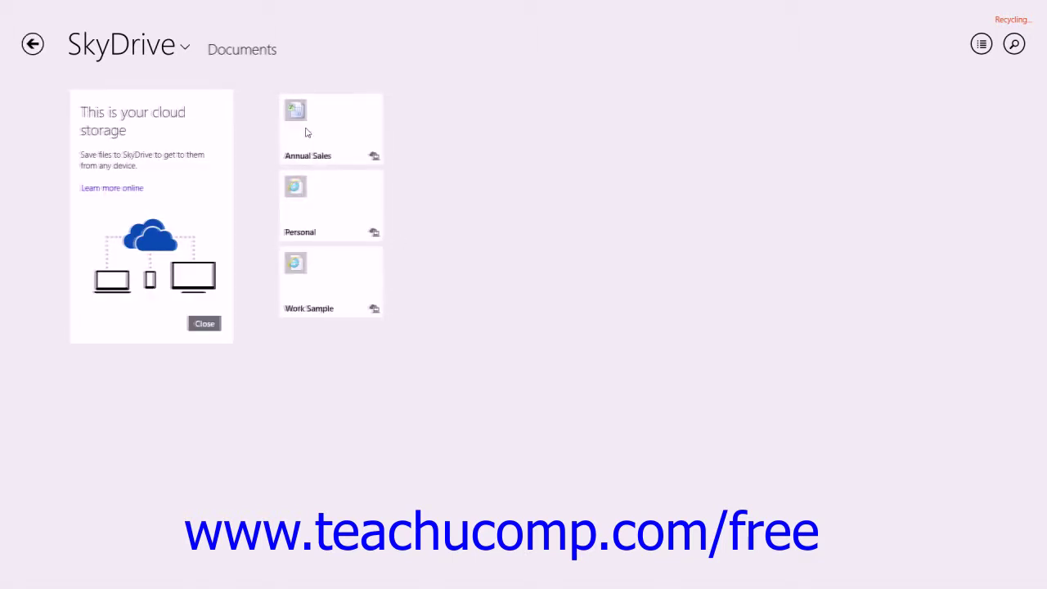
Create a new folder named 'Work' in SkyDrive's Documents
right_click(502, 258)
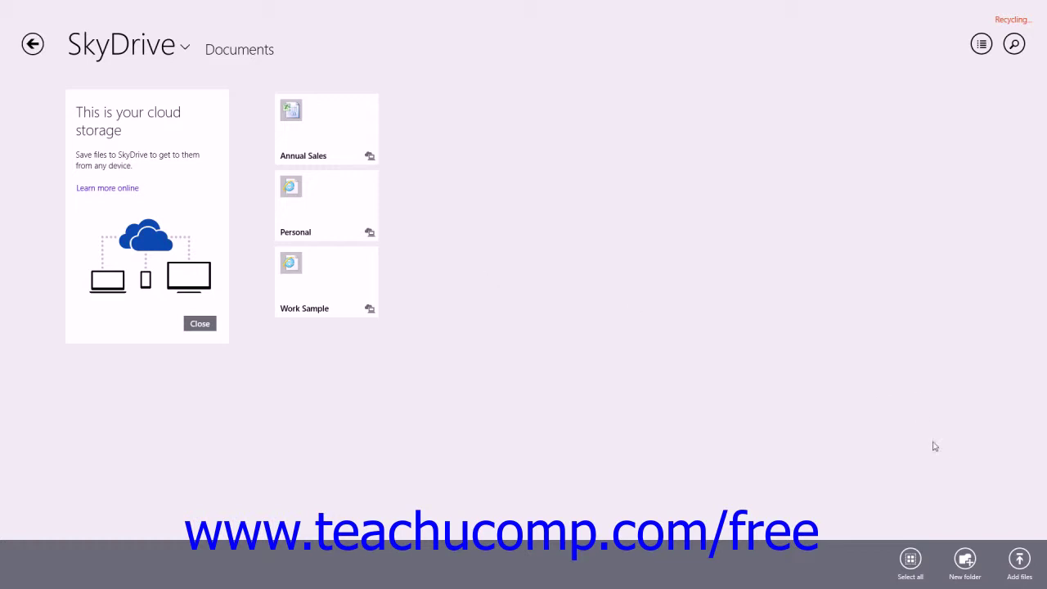
left_click(965, 560)
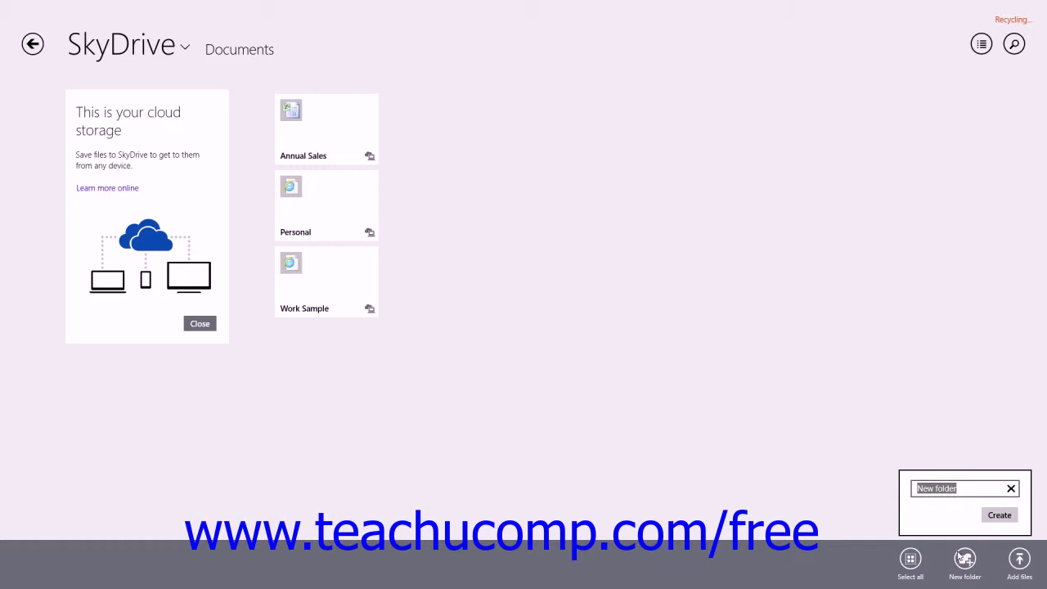
type("Work")
left_click(1006, 518)
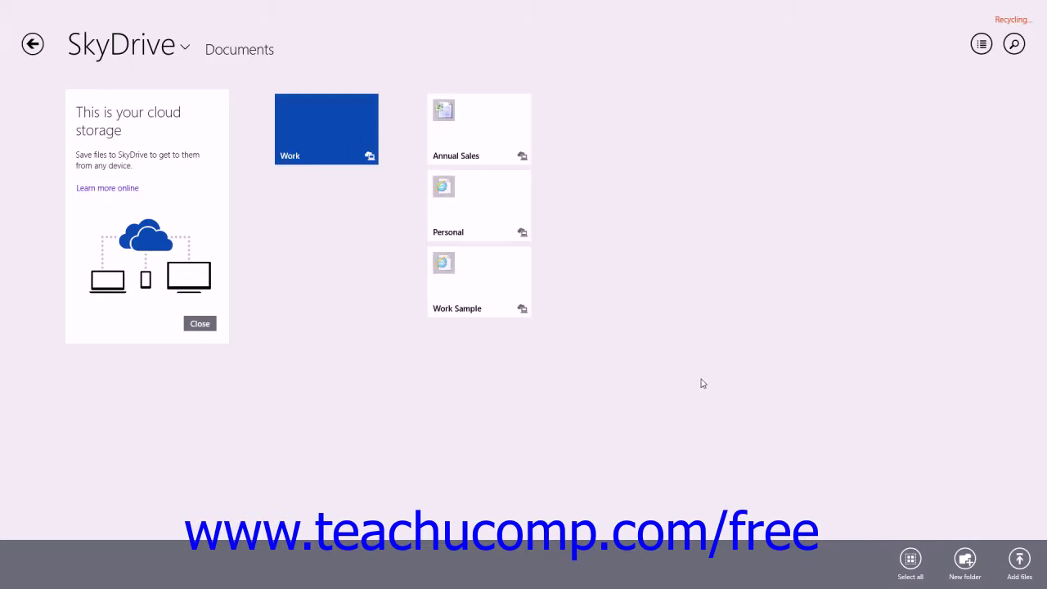
Add the Charts workbook from This PC > Documents to SkyDrive Documents with Copy to SkyDrive
left_click(699, 282)
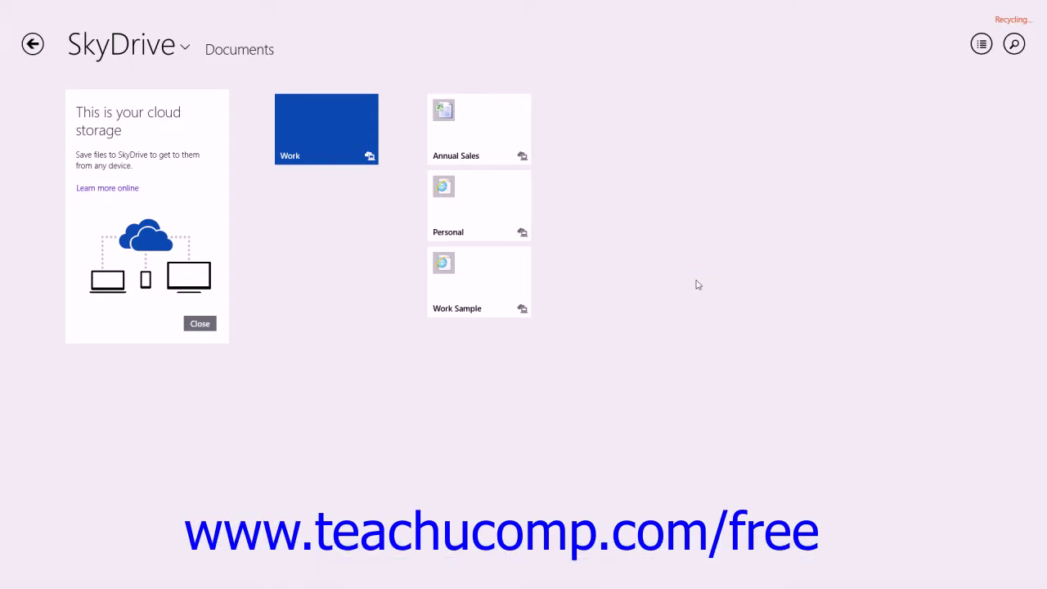
right_click(695, 279)
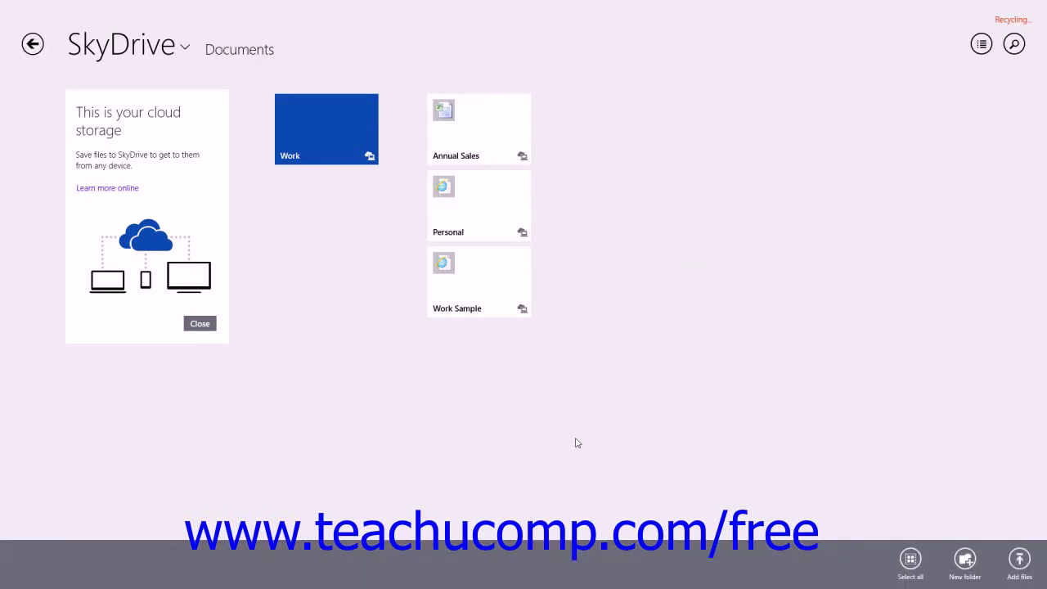
left_click(1017, 570)
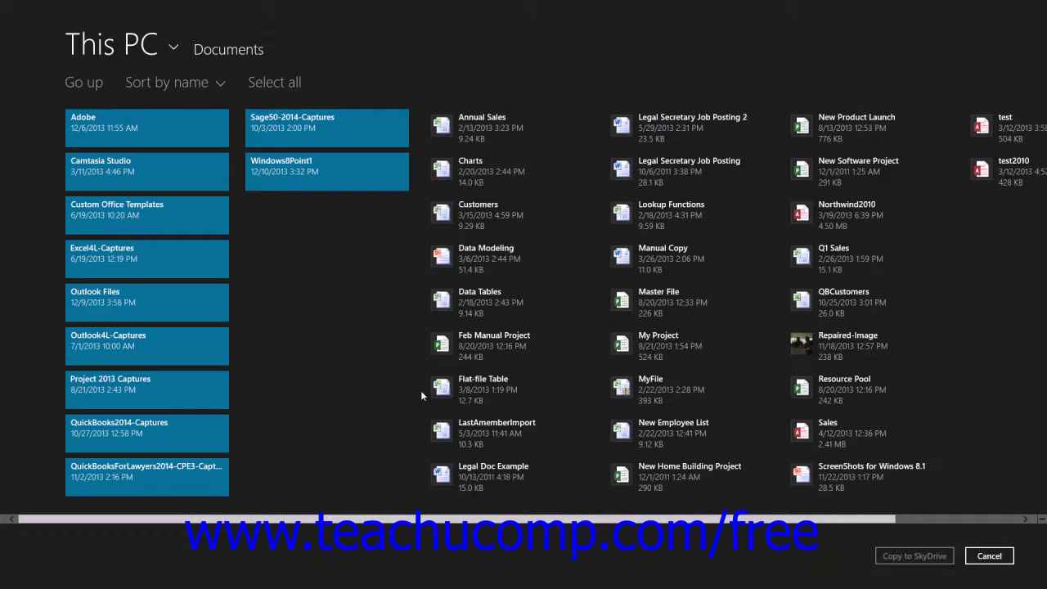
left_click(472, 182)
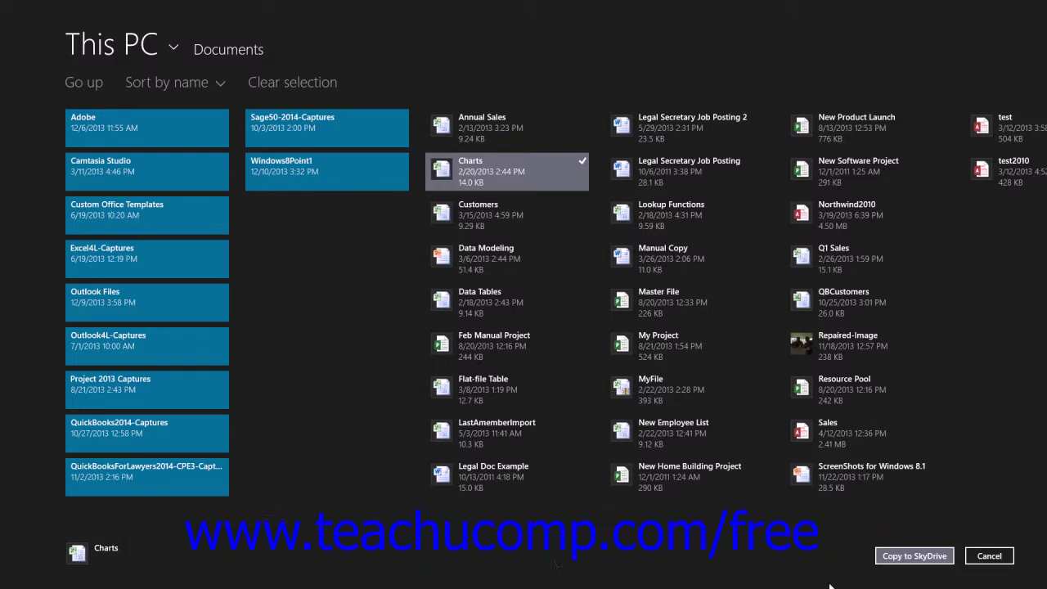
left_click(913, 558)
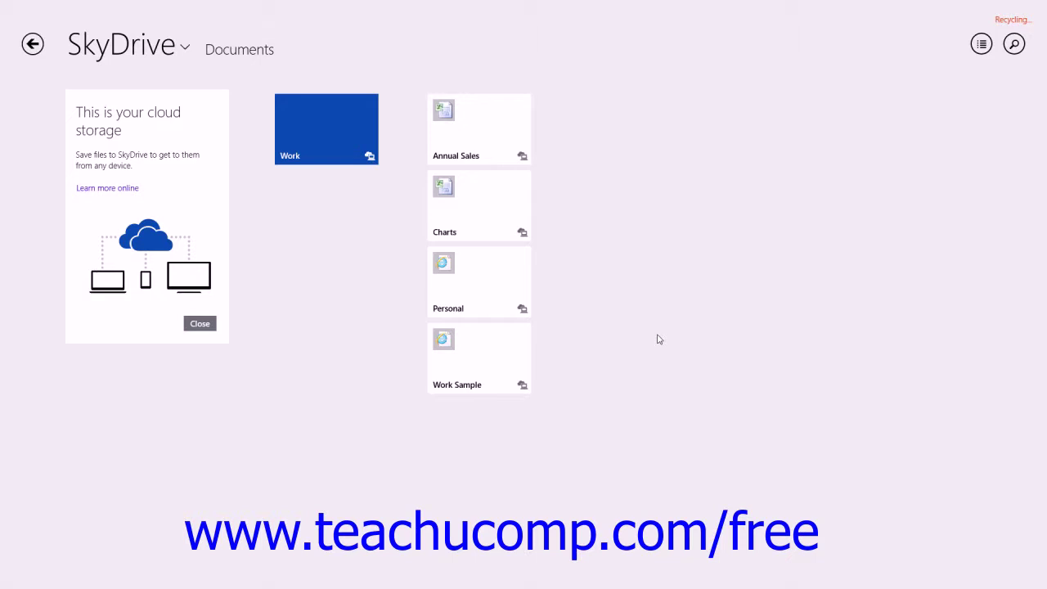
left_click(486, 228)
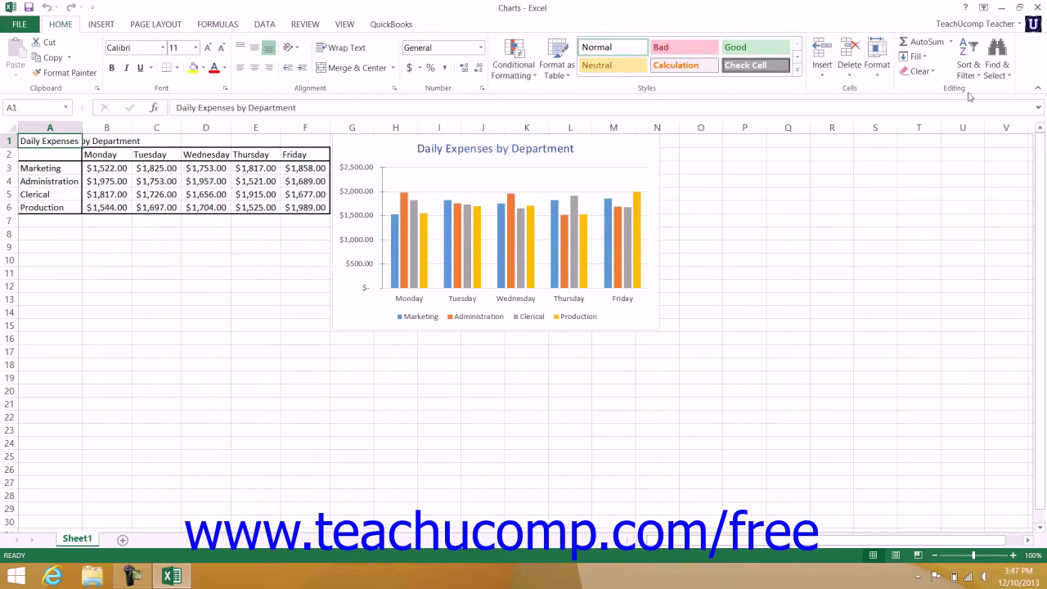
left_click(1035, 7)
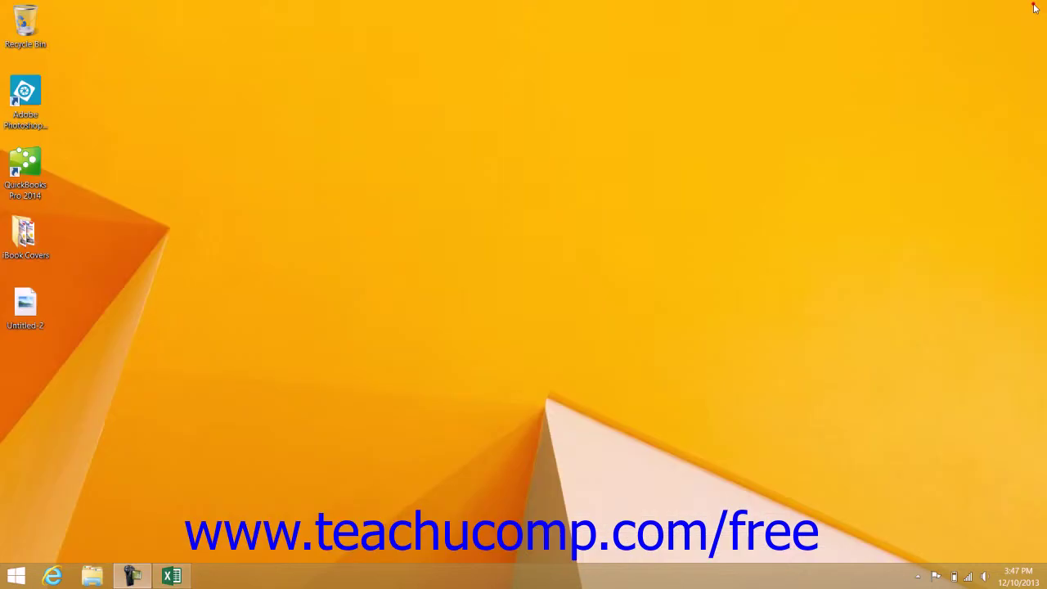
left_click(16, 12)
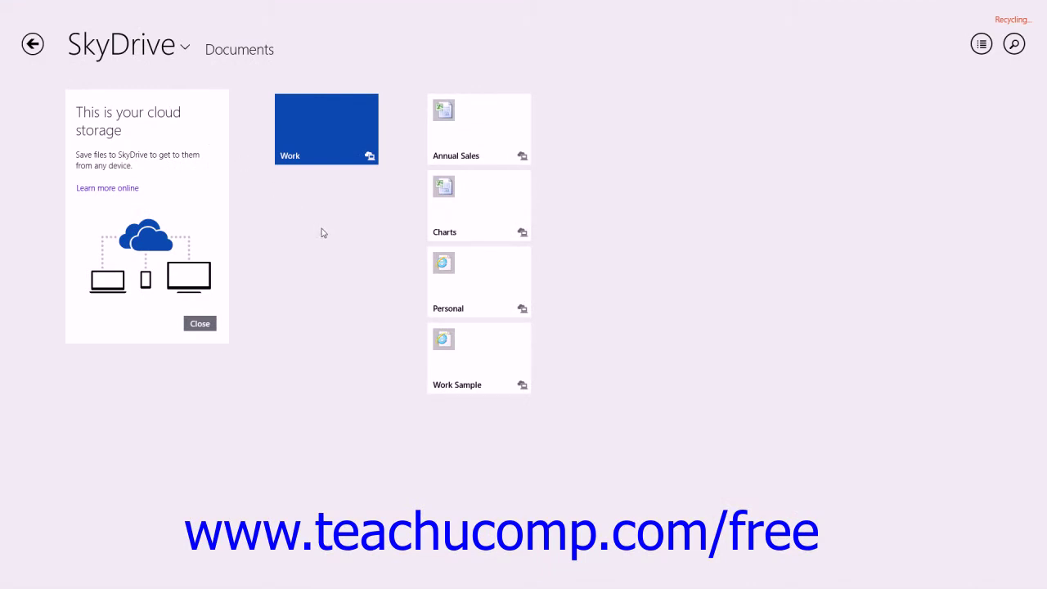
Select Annual Sales, look at its Open with choices, then reselect it to show its commands
mouse_move(477, 133)
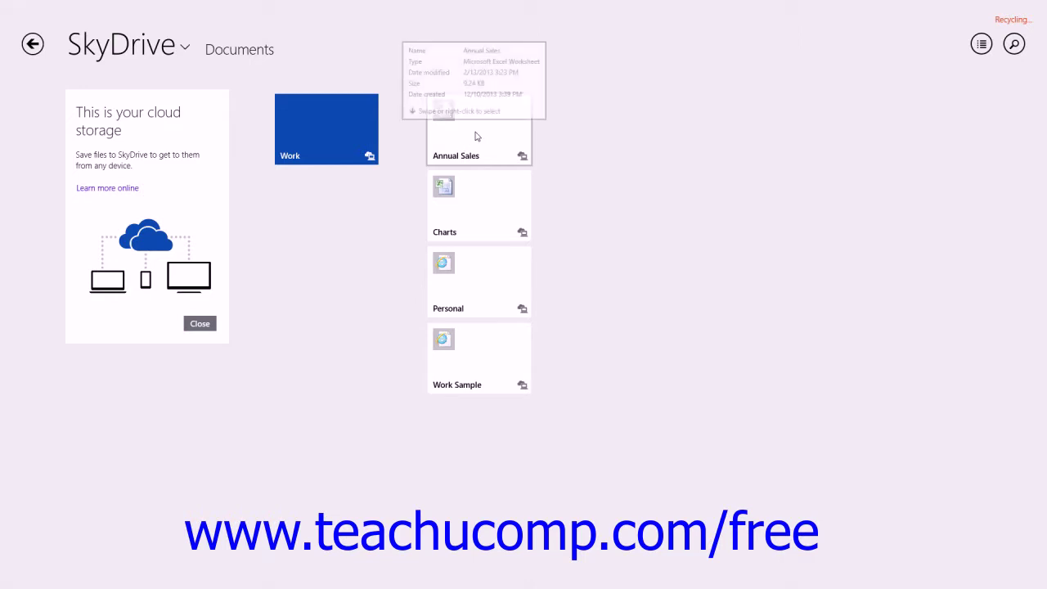
right_click(477, 137)
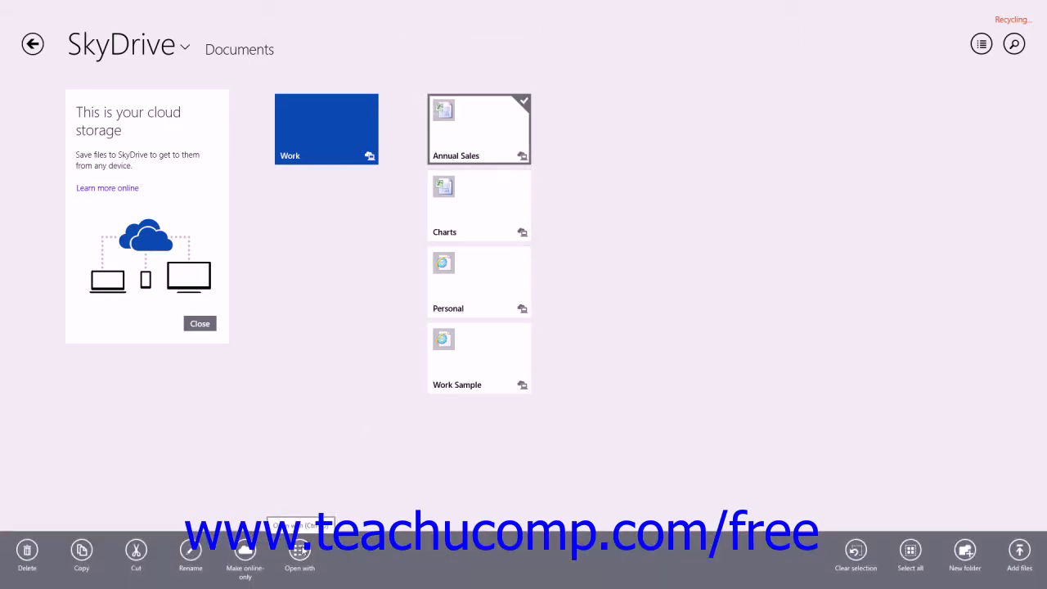
left_click(300, 549)
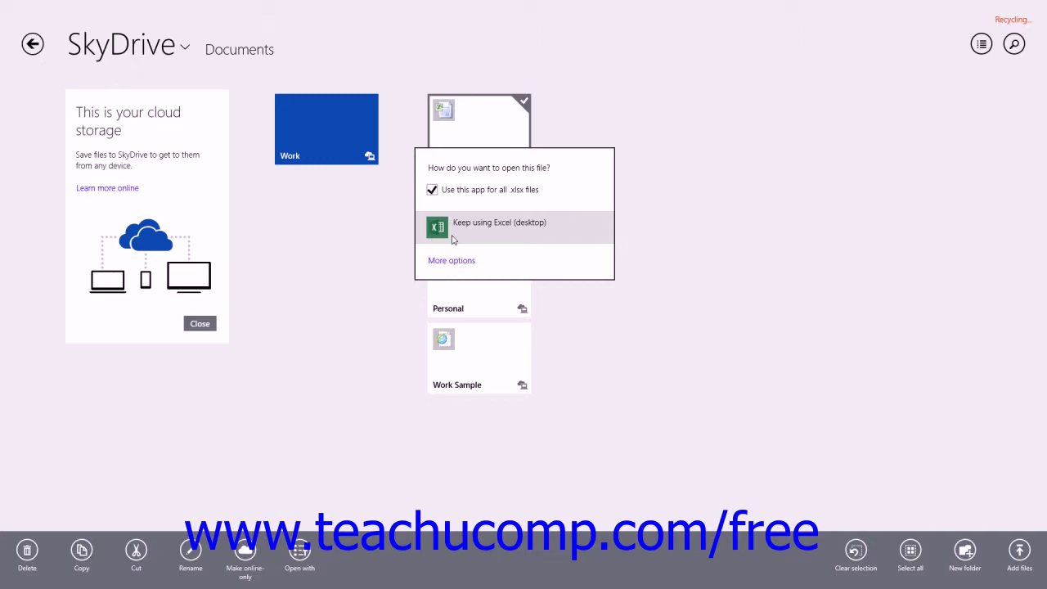
left_click(652, 216)
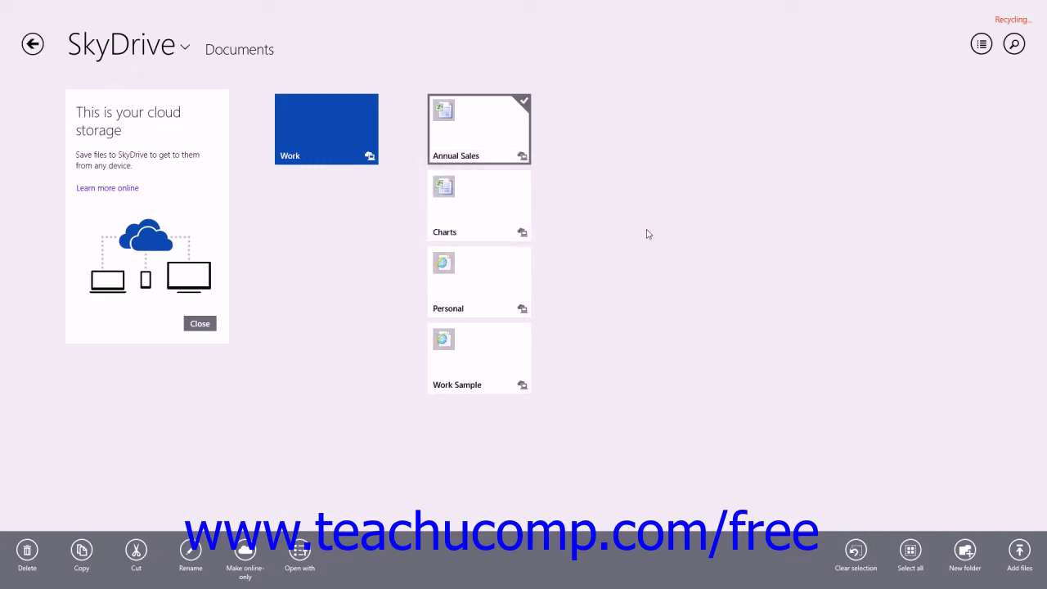
left_click(647, 232)
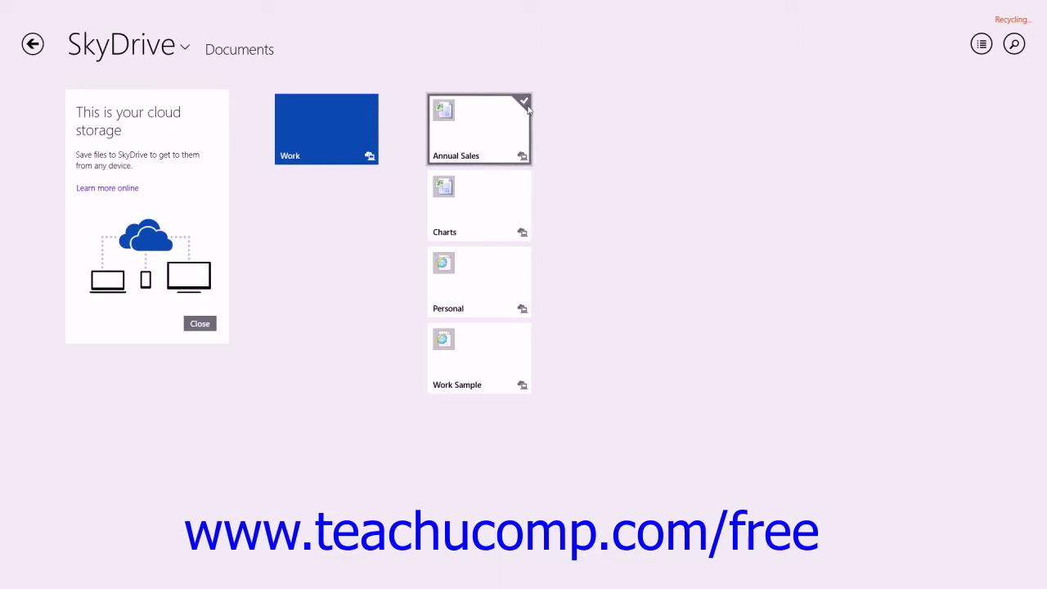
mouse_move(499, 137)
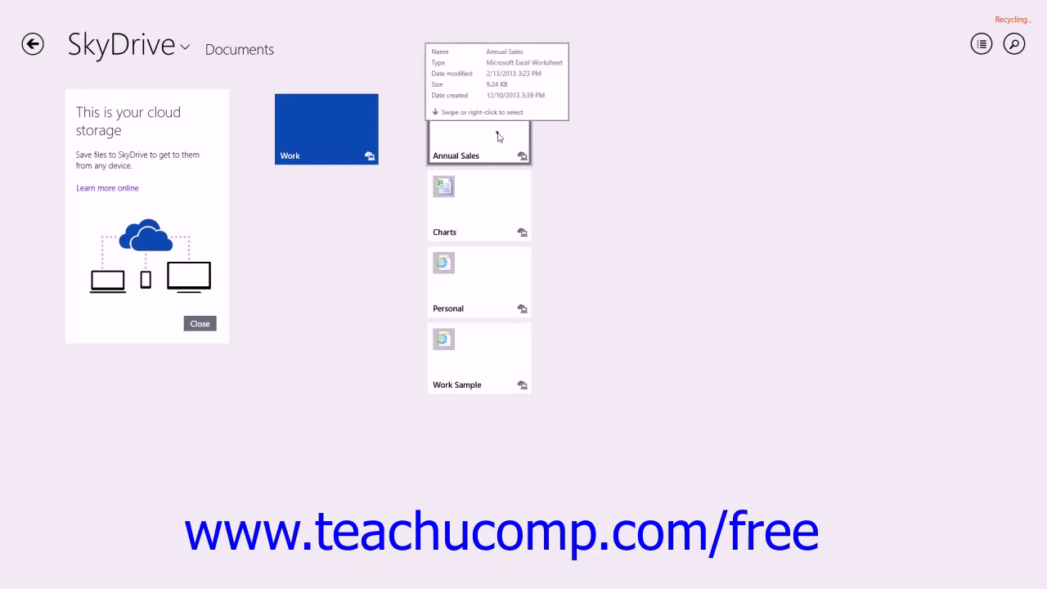
right_click(470, 156)
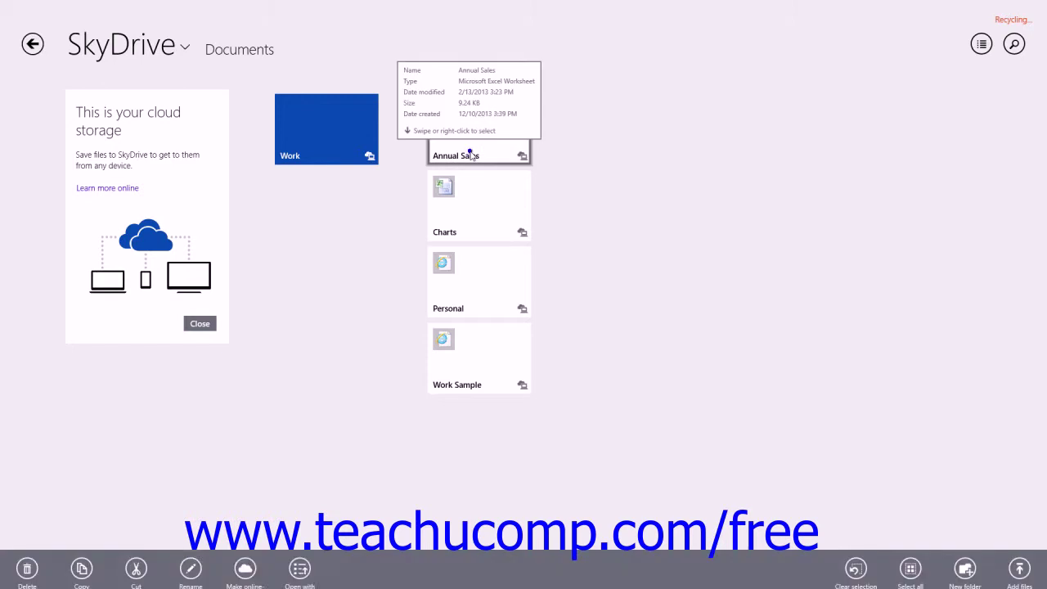
left_click(246, 553)
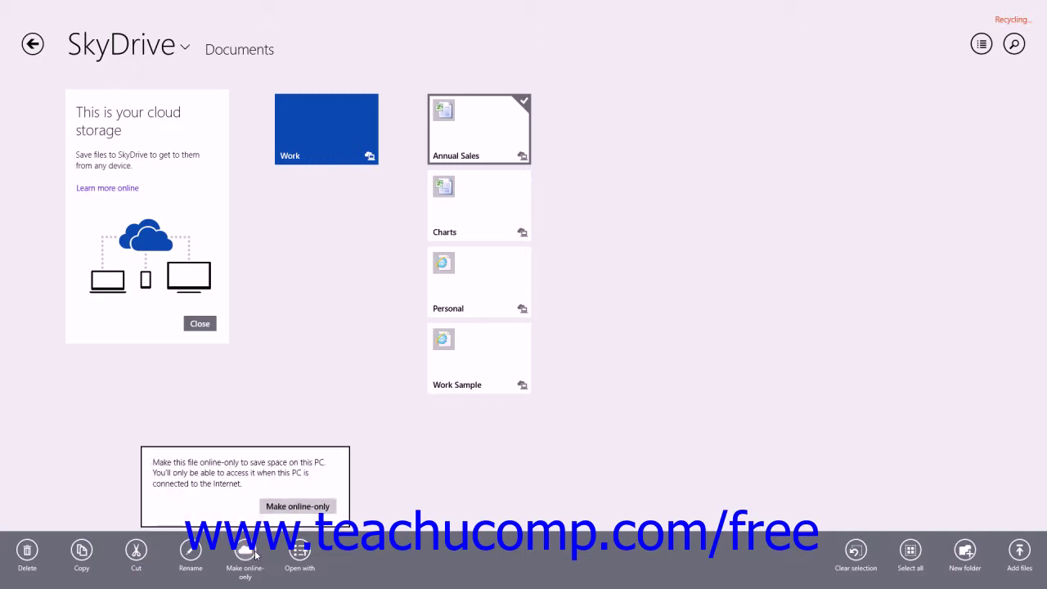
left_click(291, 508)
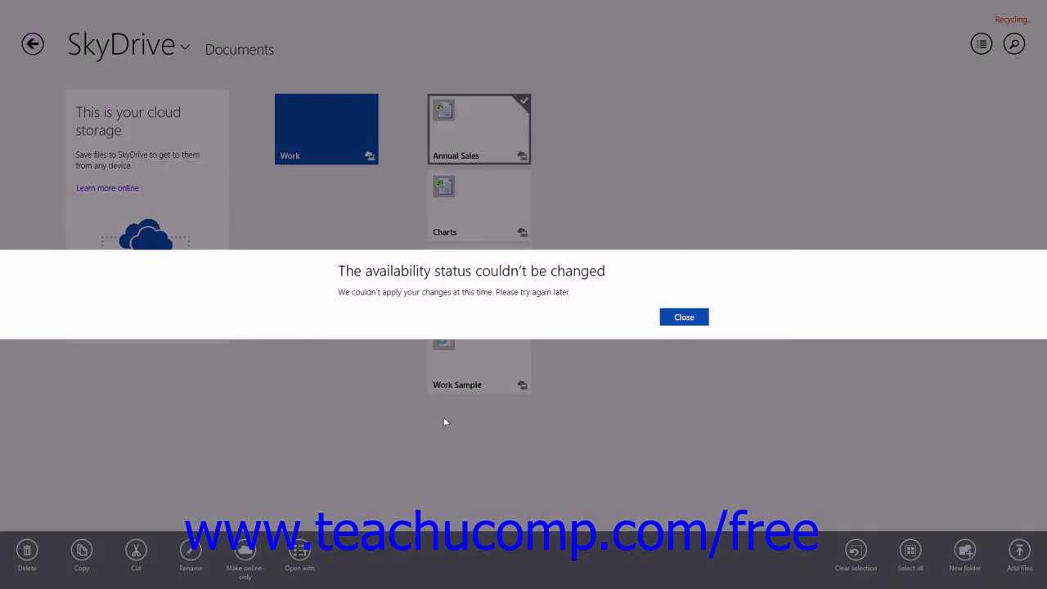
left_click(680, 319)
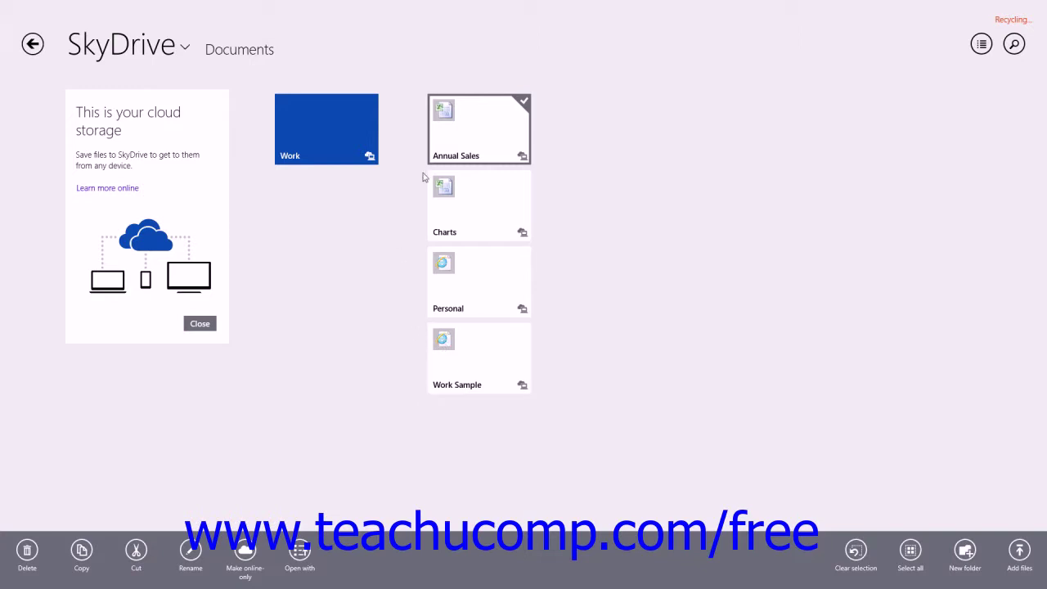
Cancel a rename of Annual Sales, keeping its name, then bring up its delete confirmation
left_click(483, 132)
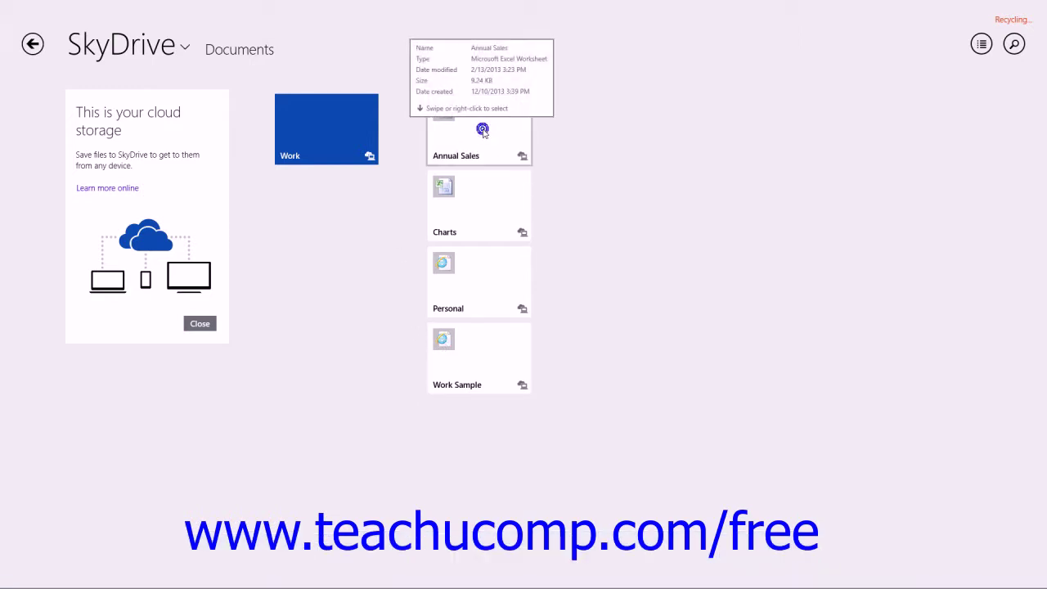
right_click(484, 134)
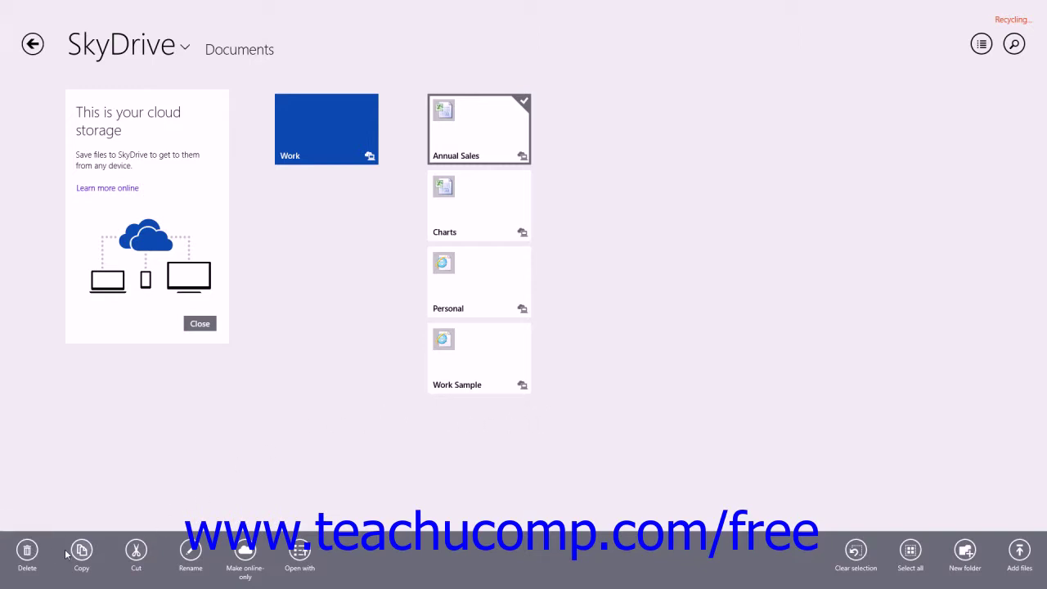
left_click(192, 553)
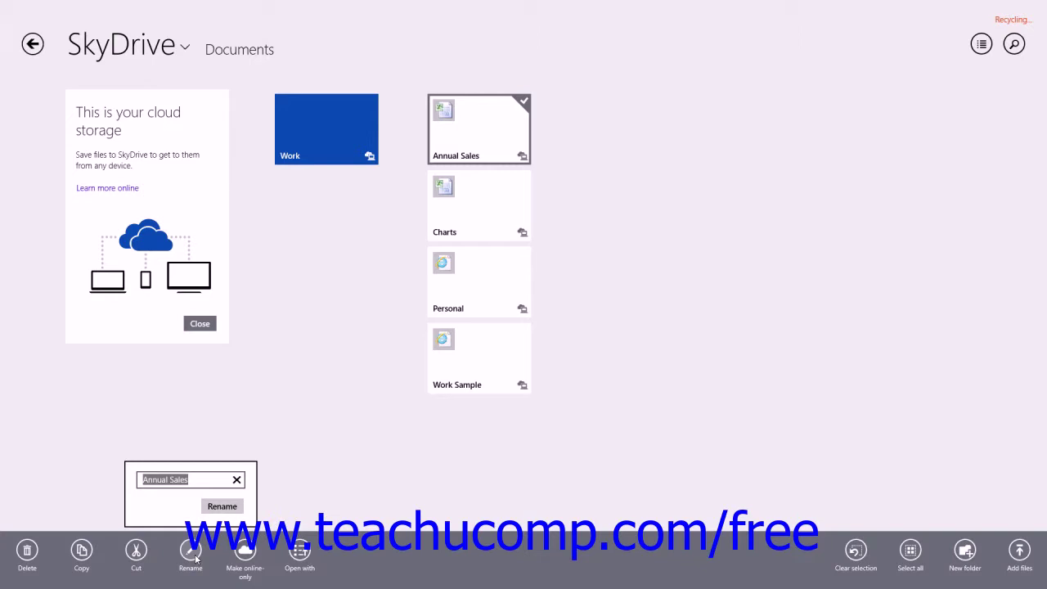
left_click(165, 513)
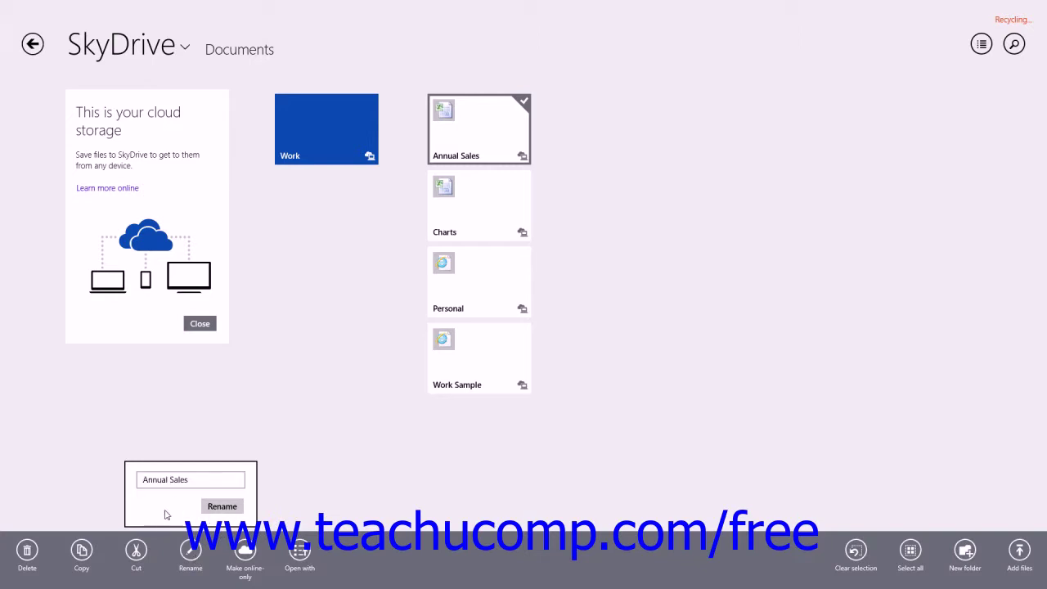
left_click(366, 496)
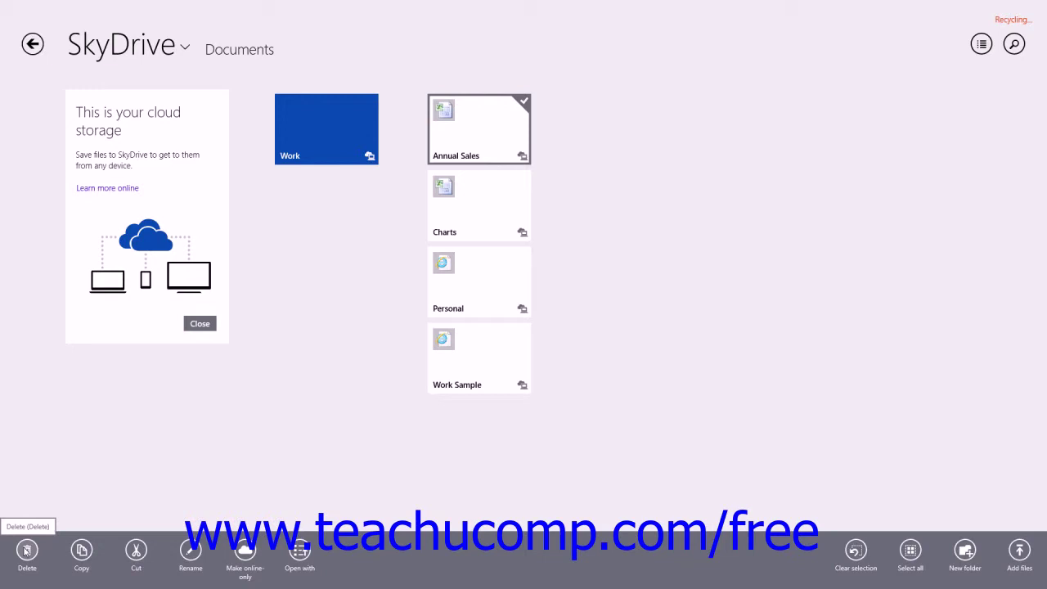
left_click(27, 551)
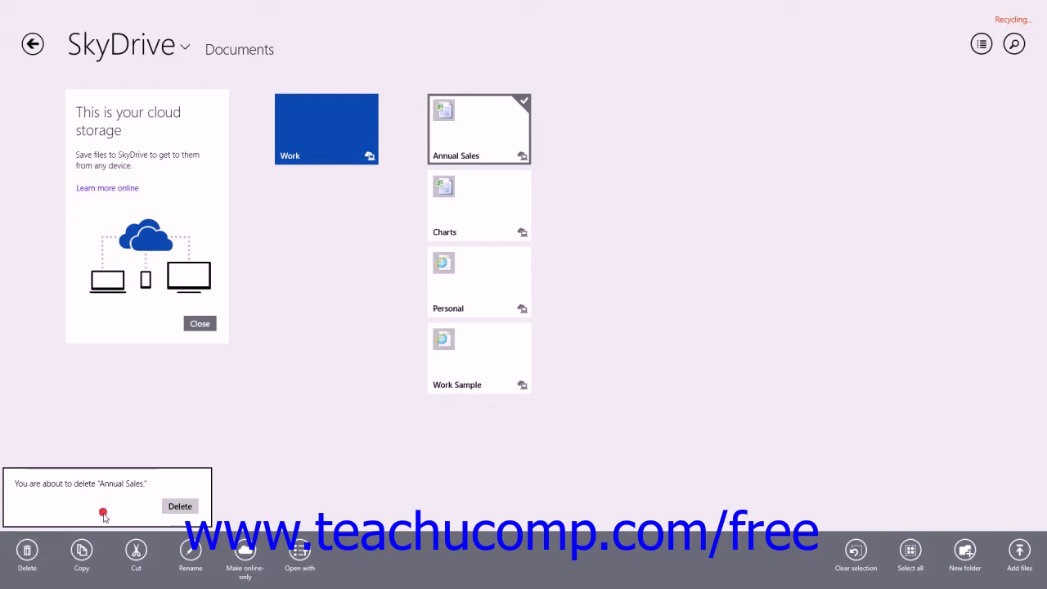
Dismiss the delete warning without deleting and cut Annual Sales instead
left_click(298, 488)
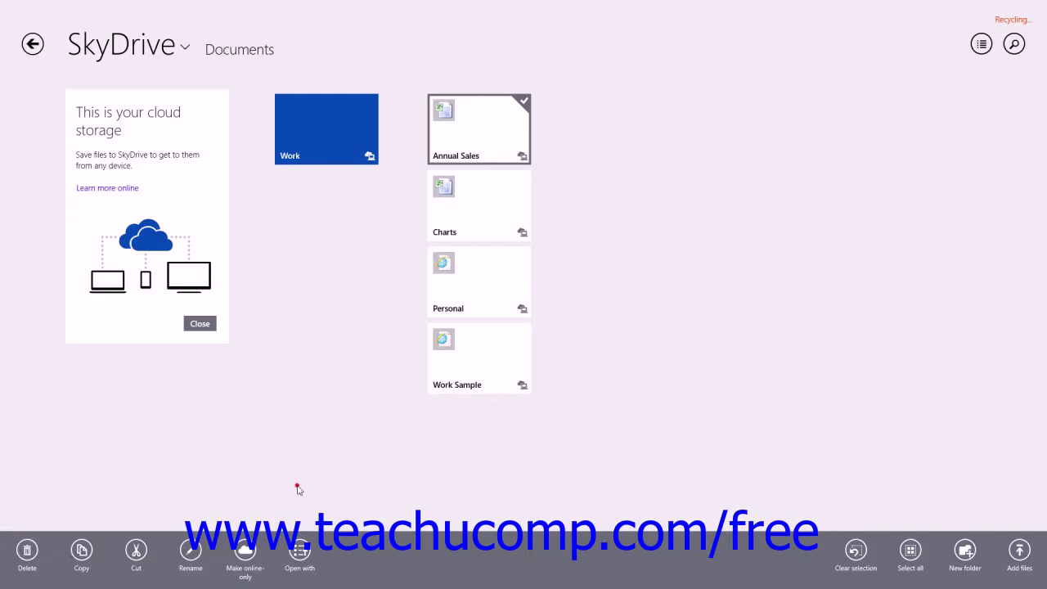
left_click(137, 550)
Paste Annual Sales into the Work folder and select it there
left_click(327, 122)
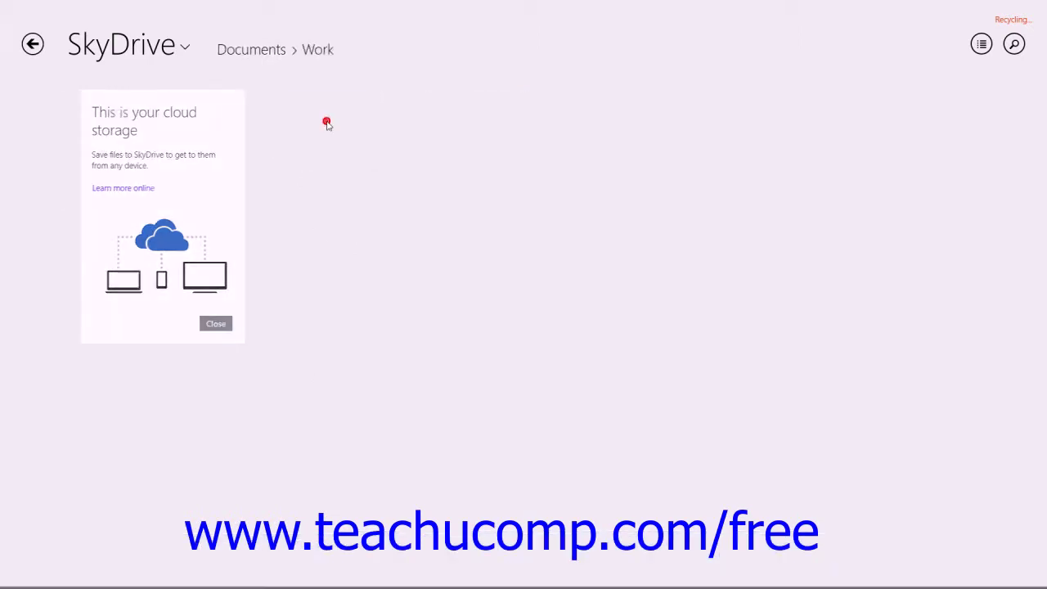
right_click(299, 302)
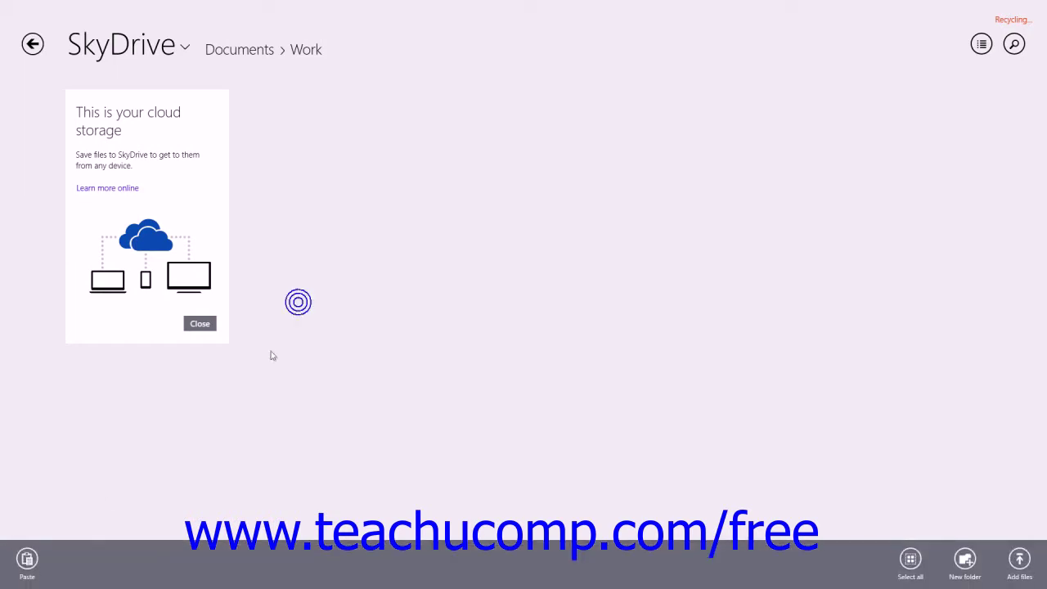
left_click(26, 562)
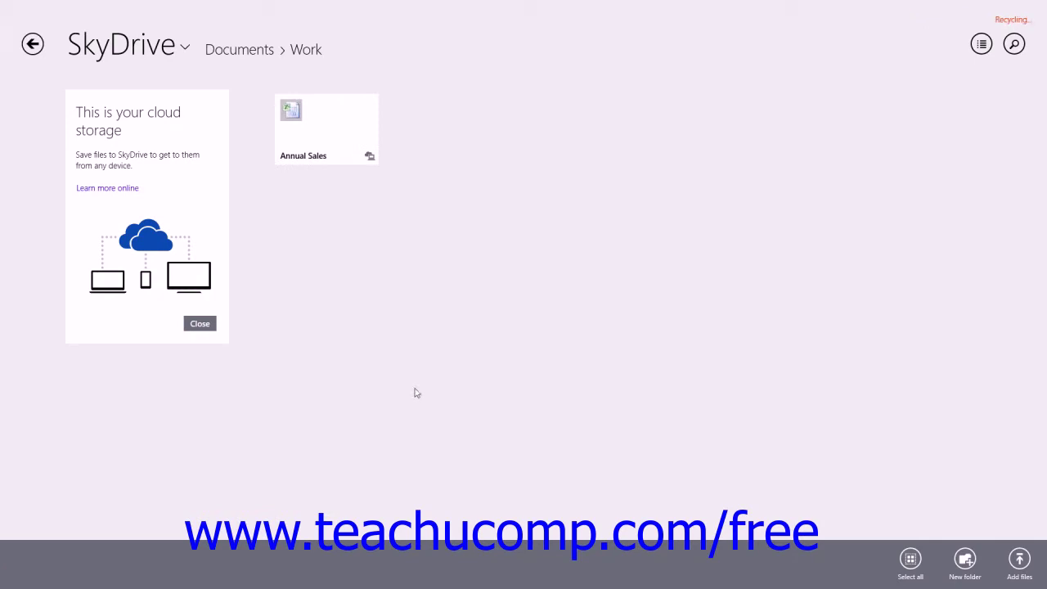
right_click(338, 136)
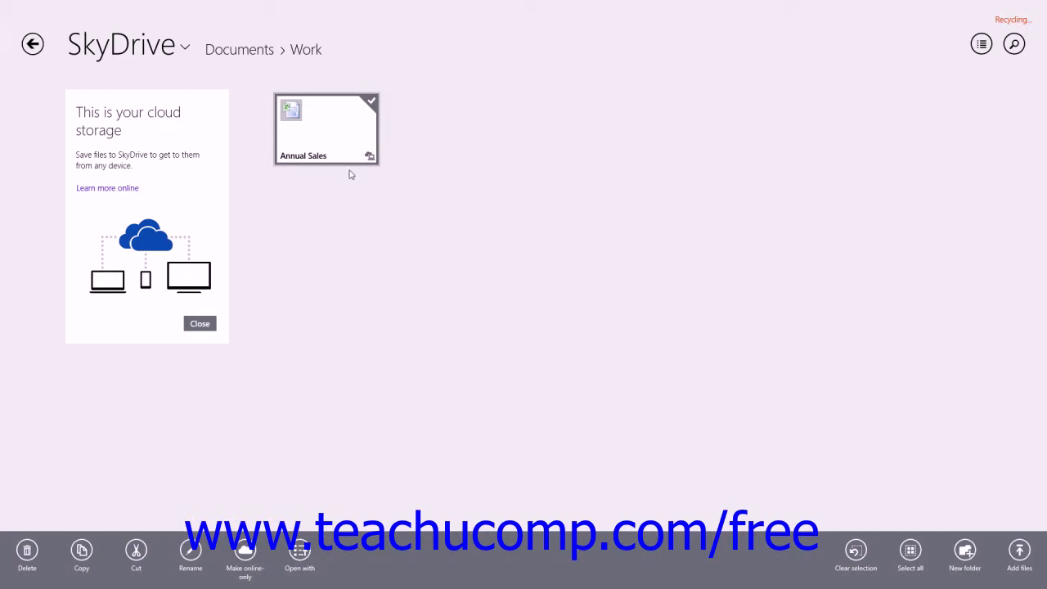
Deselect Annual Sales and switch the location from SkyDrive to This PC
left_click(857, 552)
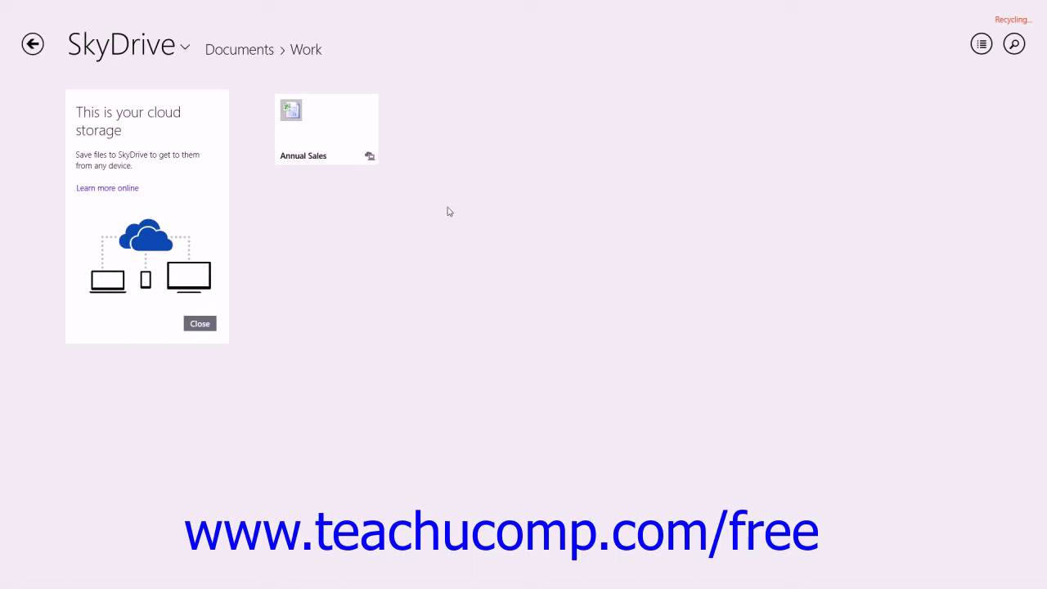
left_click(186, 49)
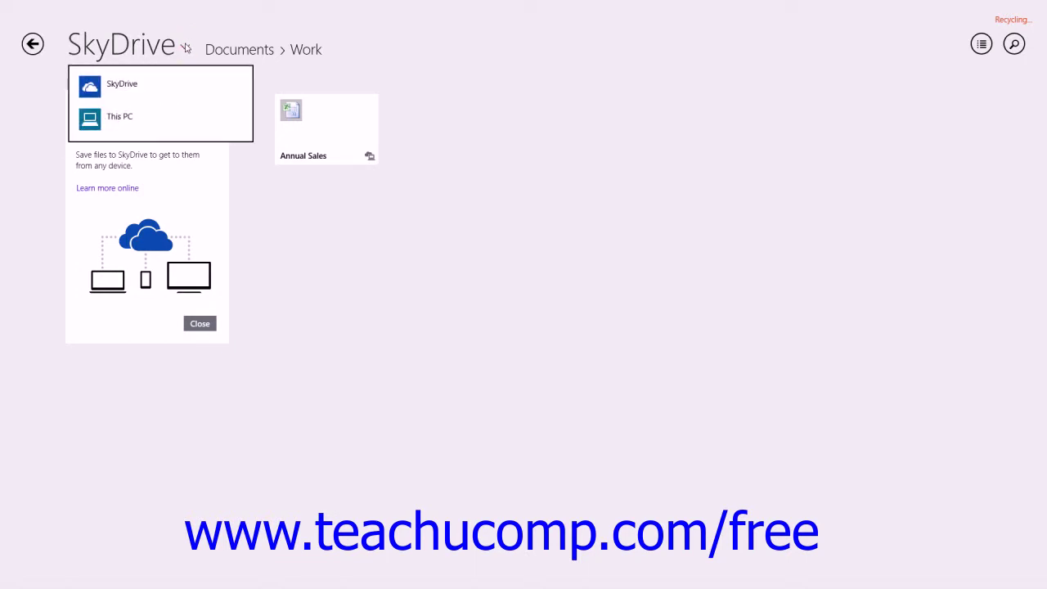
left_click(163, 115)
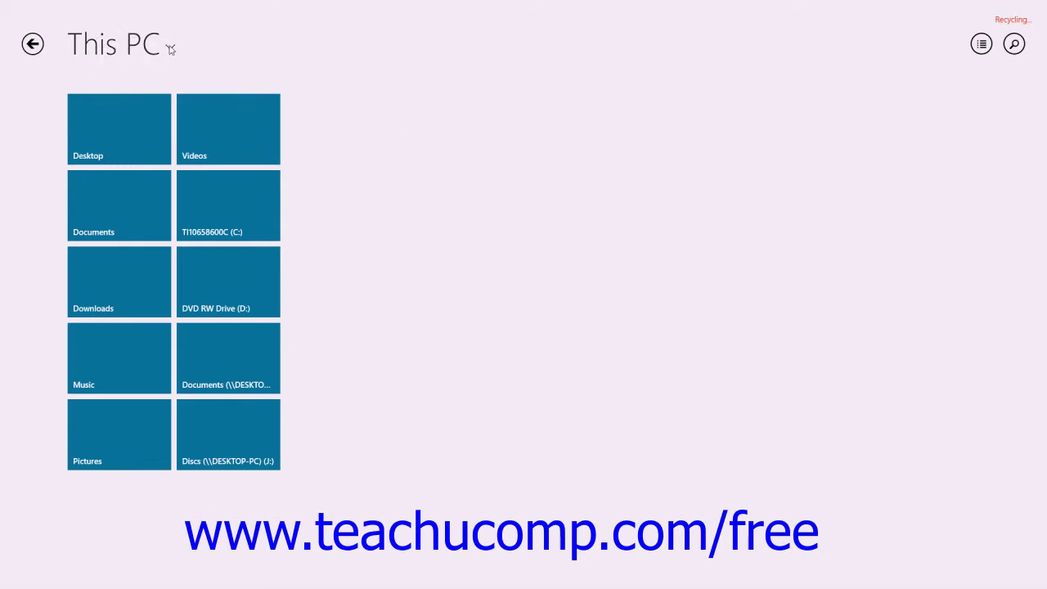
Switch the location back to SkyDrive, then go to the Start screen
left_click(170, 49)
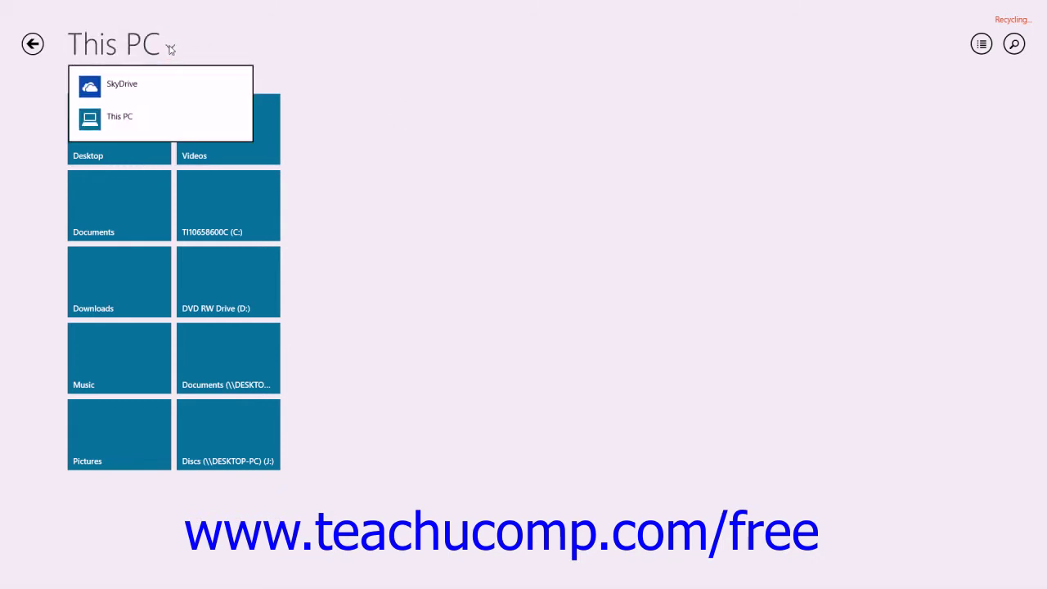
left_click(162, 87)
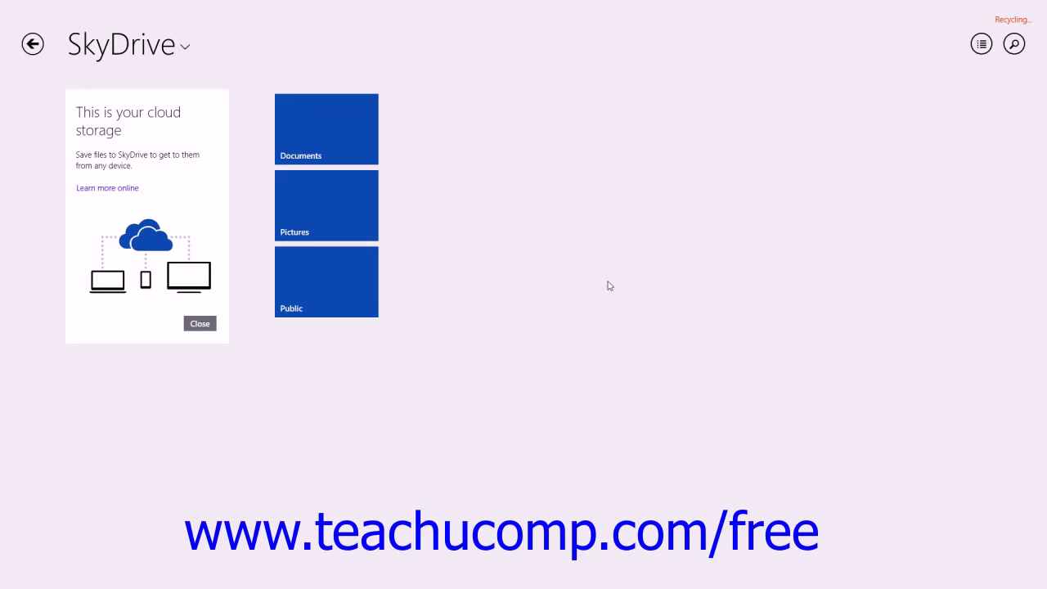
left_click(8, 581)
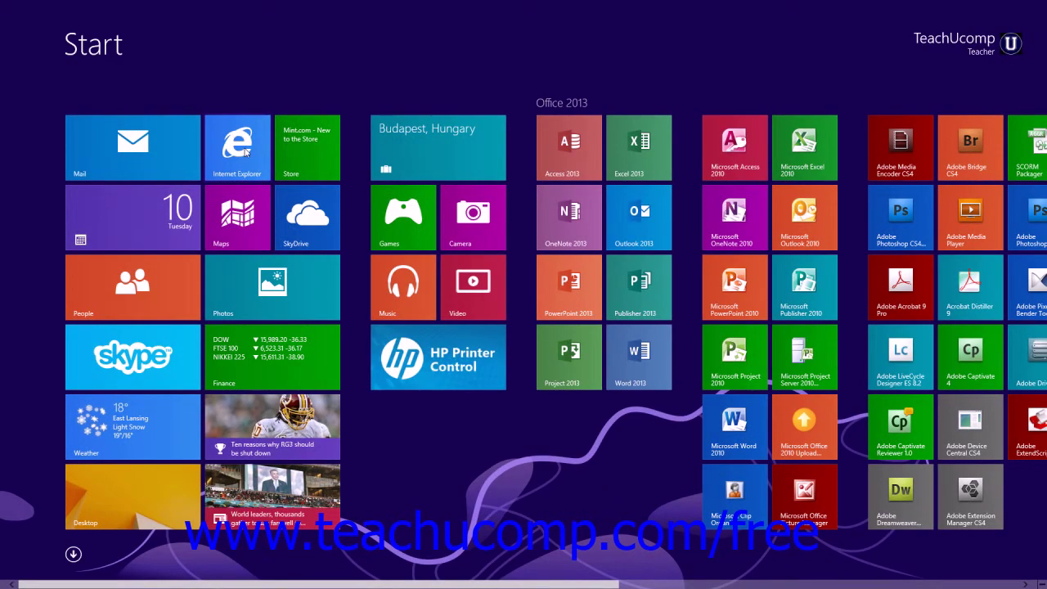
left_click(245, 151)
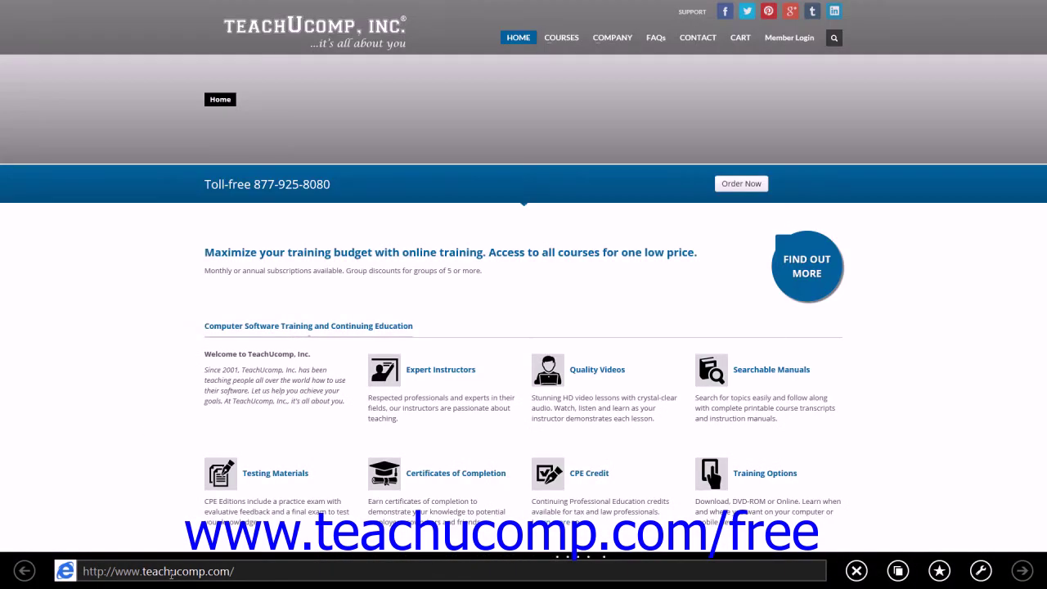
left_click(170, 571)
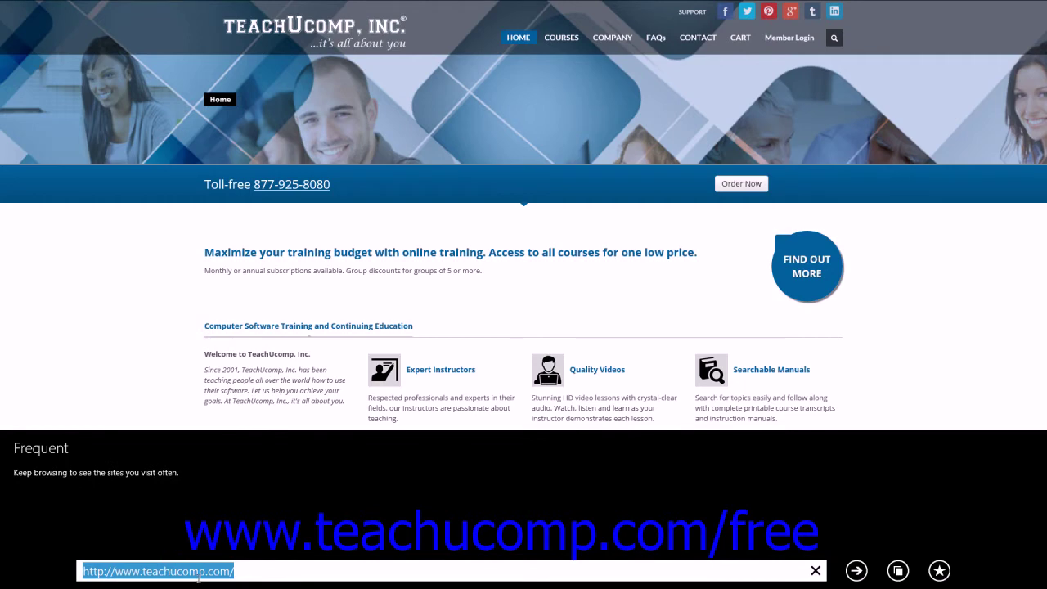
type("http")
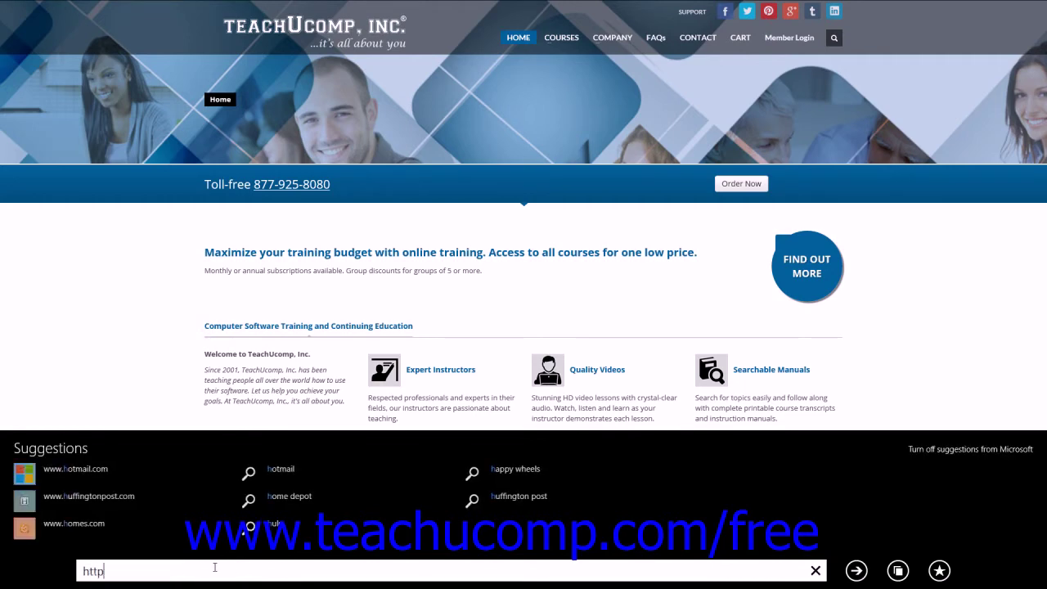
type("s://")
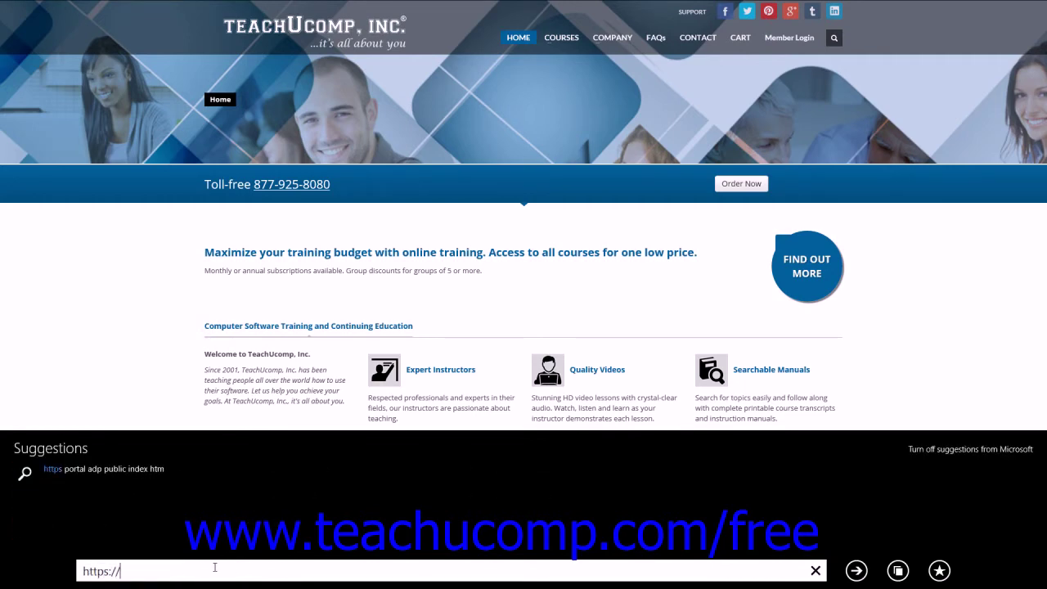
type("p")
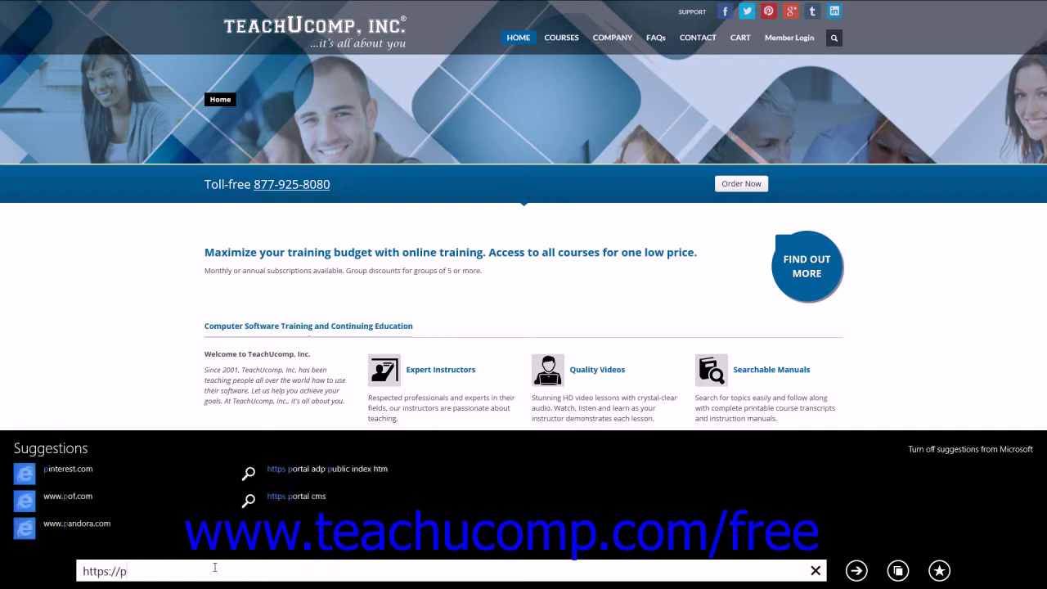
type("rofile")
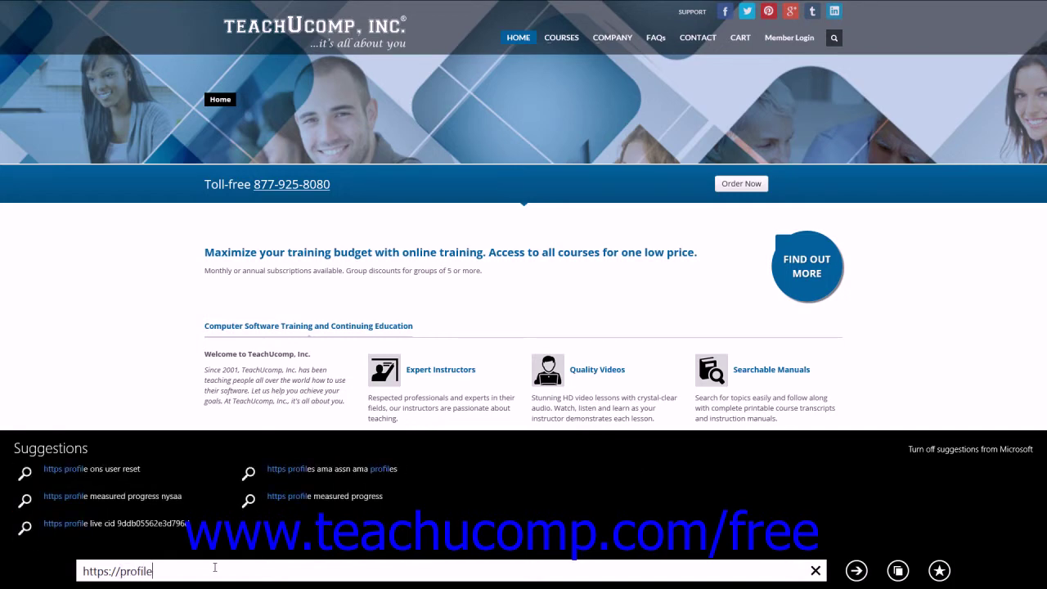
type(".live.com")
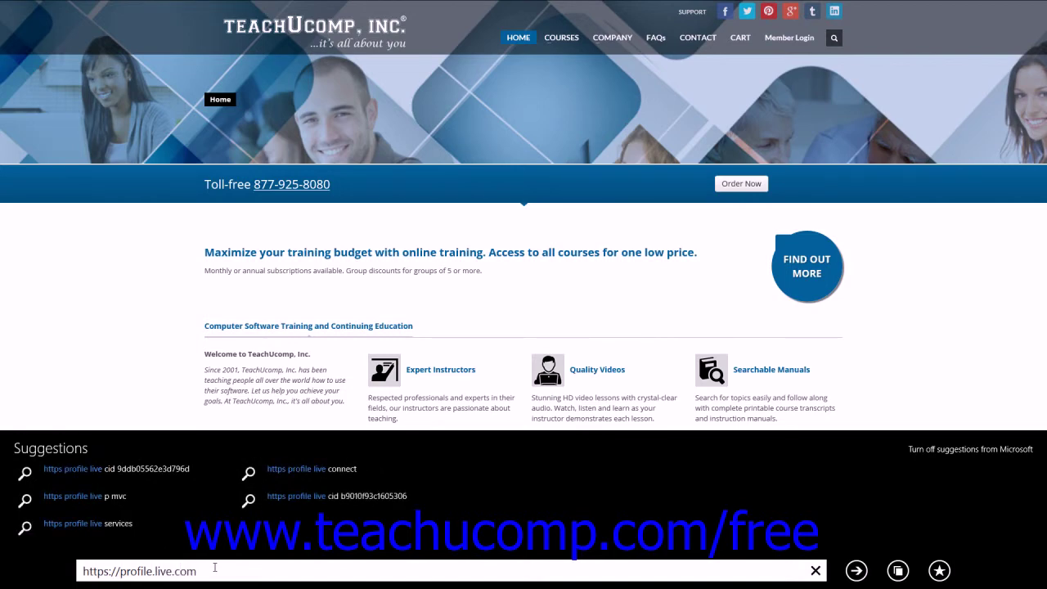
key("Return")
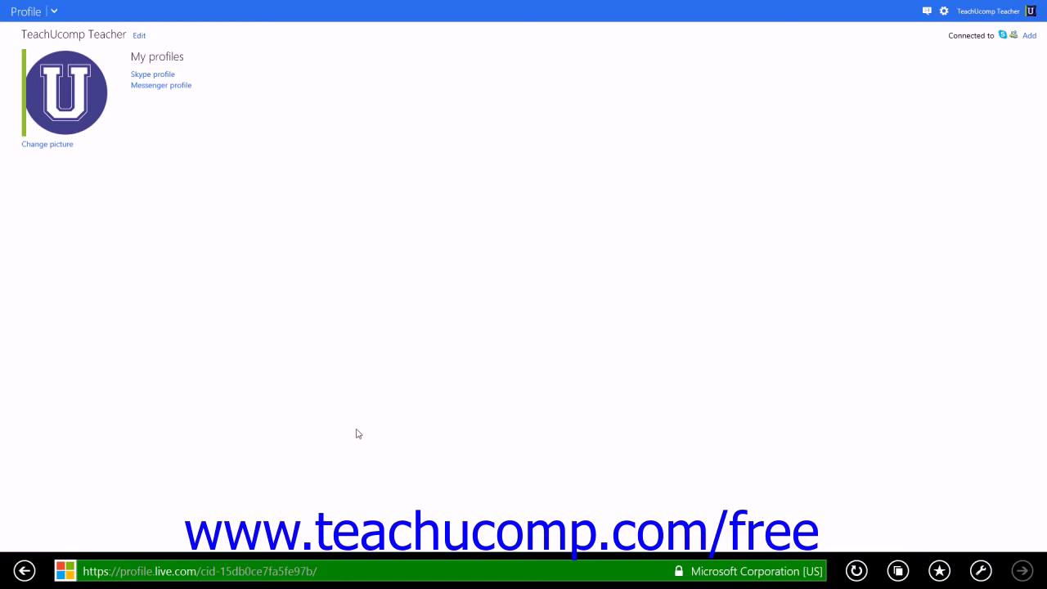
Open SkyDrive on the web from the services menu, view its folders, then close Internet Explorer
left_click(54, 11)
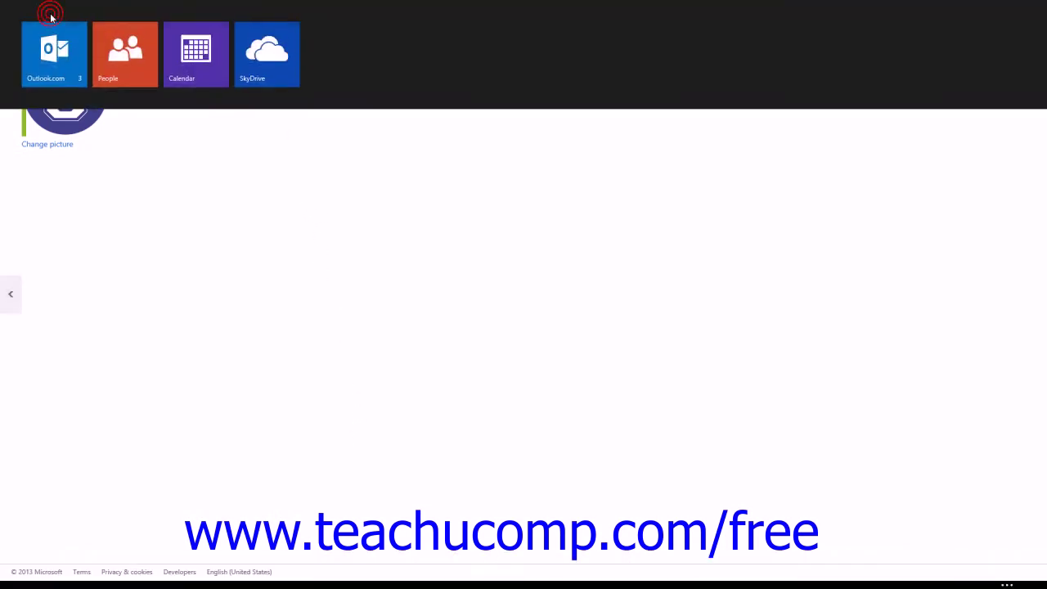
left_click(245, 66)
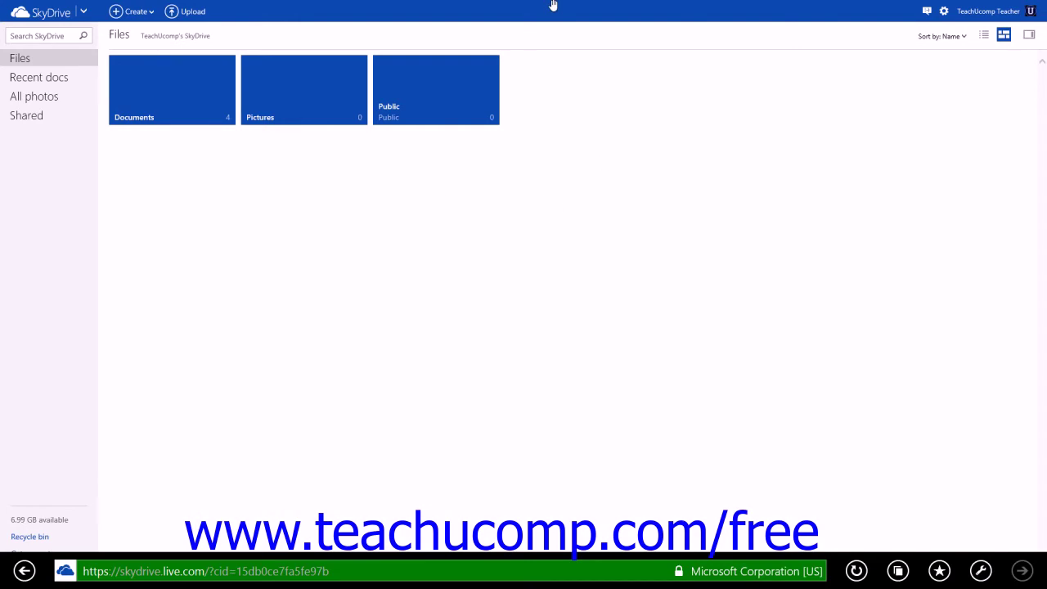
left_click_drag(553, 2, 491, 585)
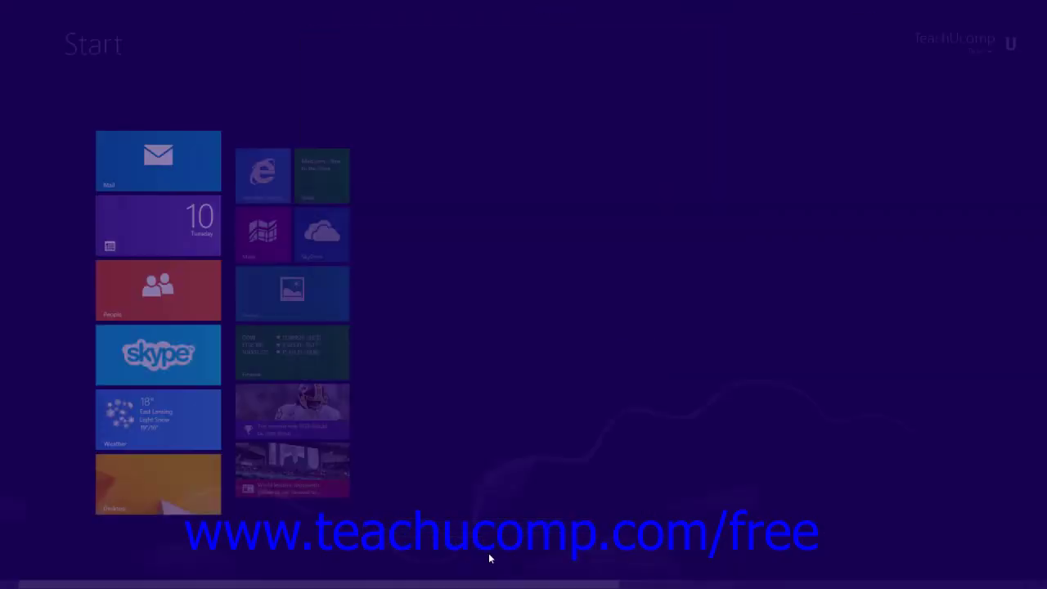
On the desktop, browse File Explorer to SkyDrive > Documents listing Work, Charts, Personal and Work Sample
left_click(122, 491)
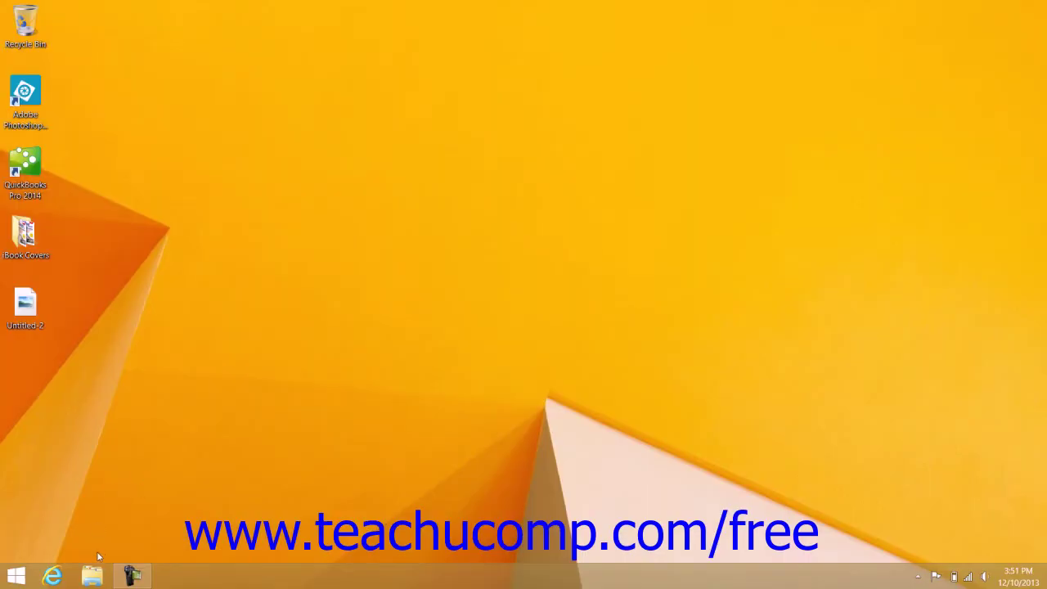
left_click(93, 577)
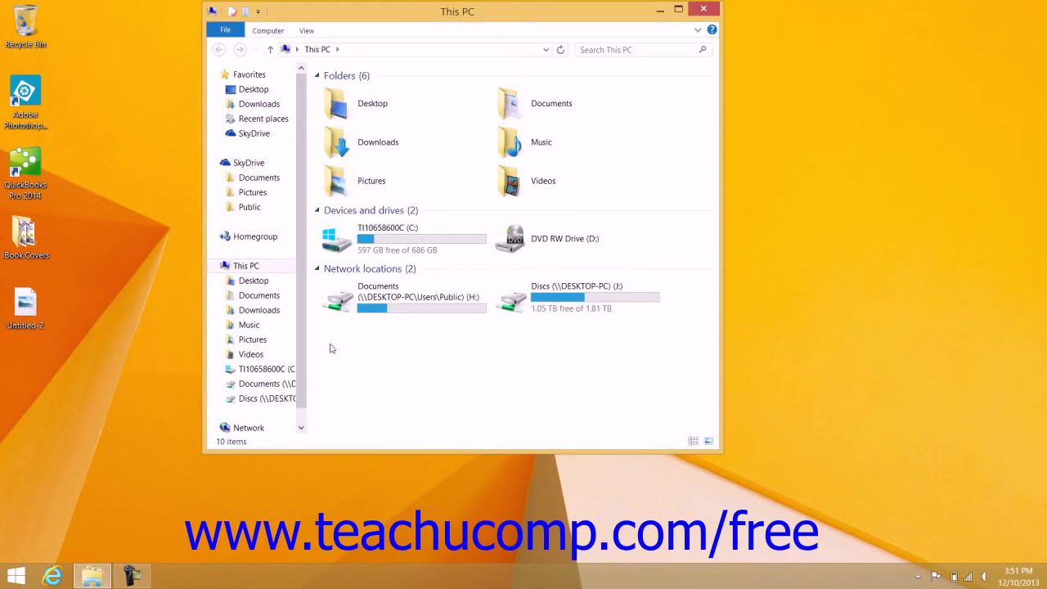
left_click(258, 167)
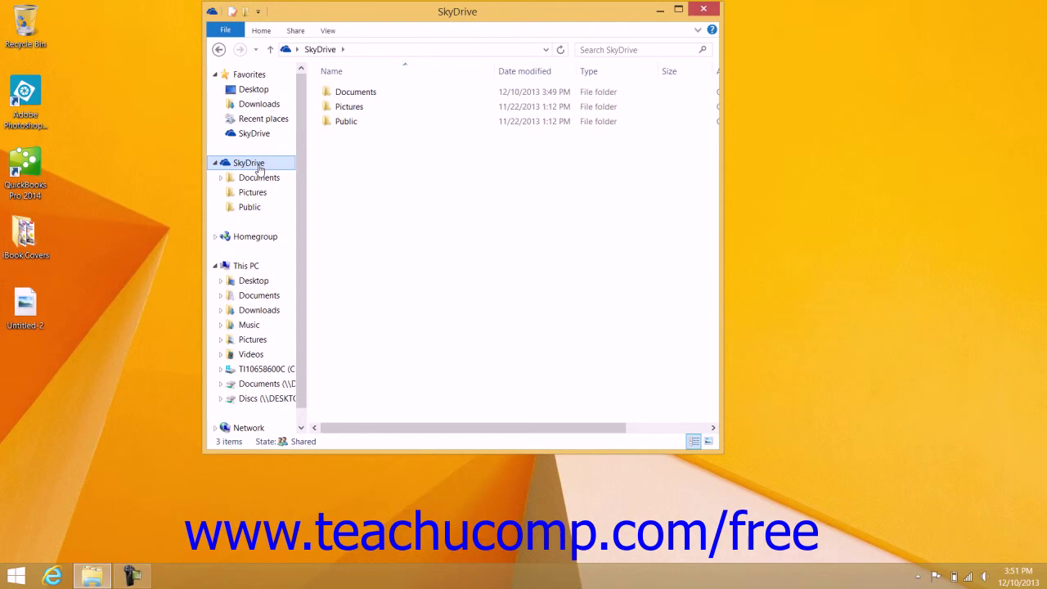
left_click(257, 183)
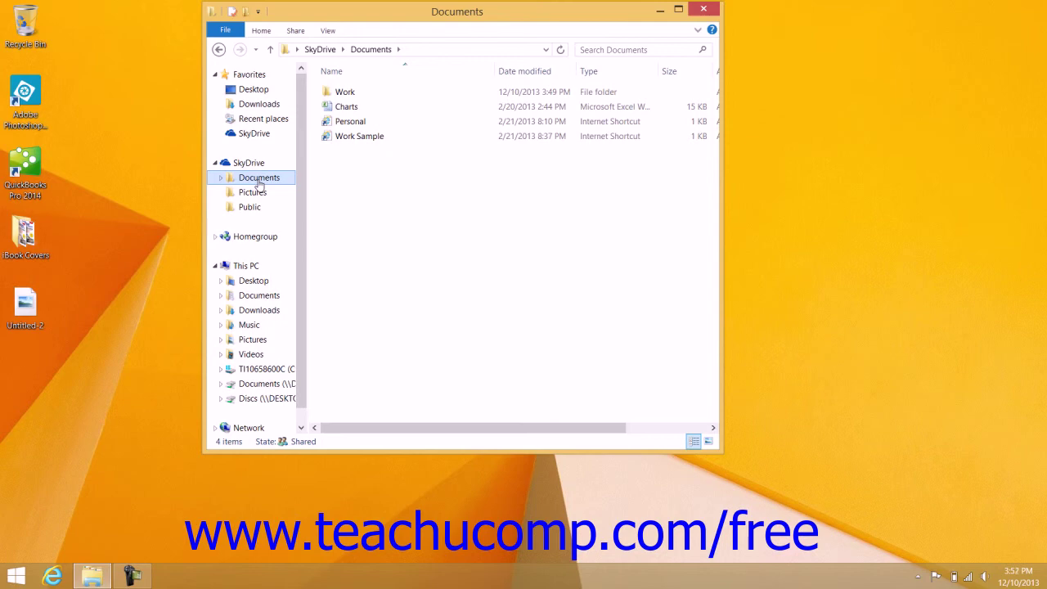
Leave Desktop for the top-level SkyDrive folder and expand Documents to show Work
left_click(254, 281)
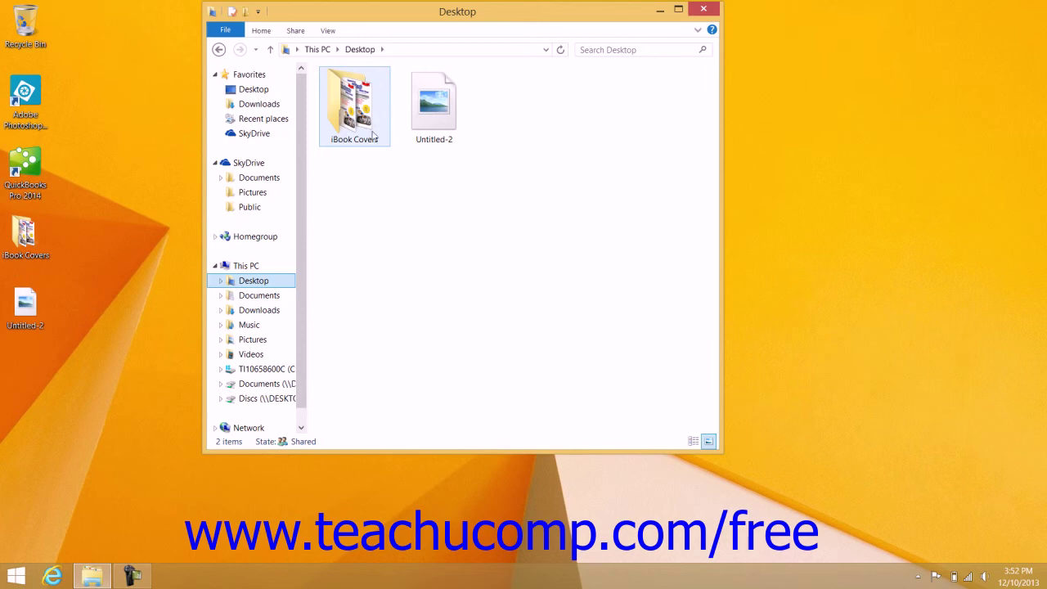
left_click(249, 163)
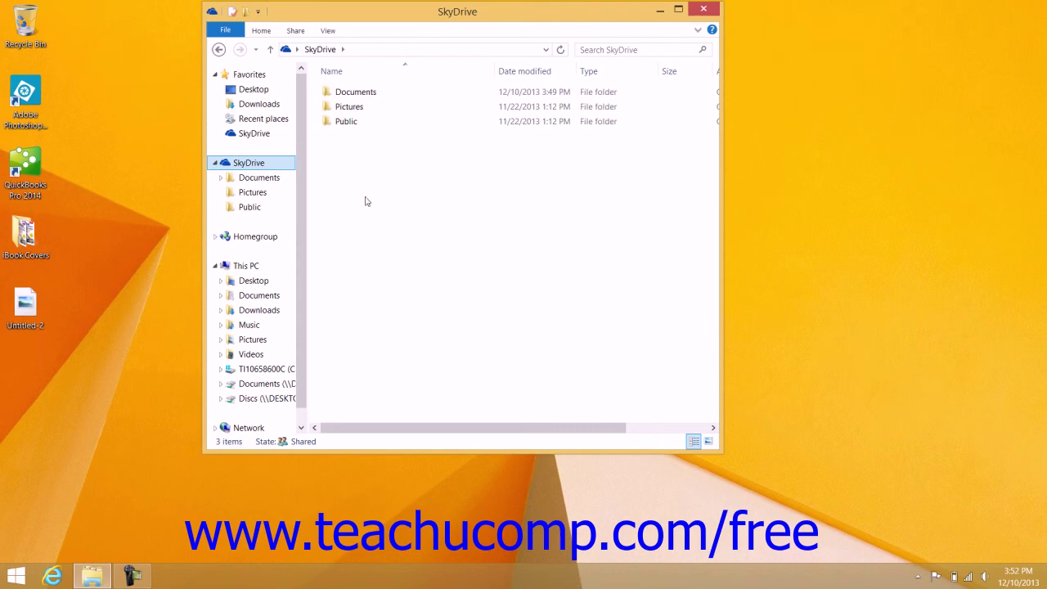
left_click(221, 178)
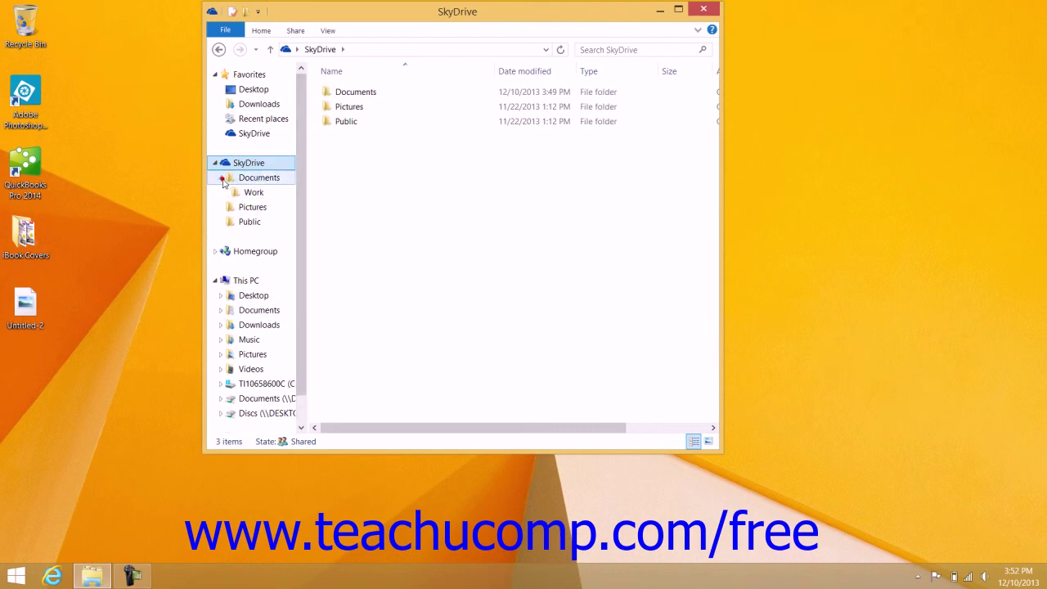